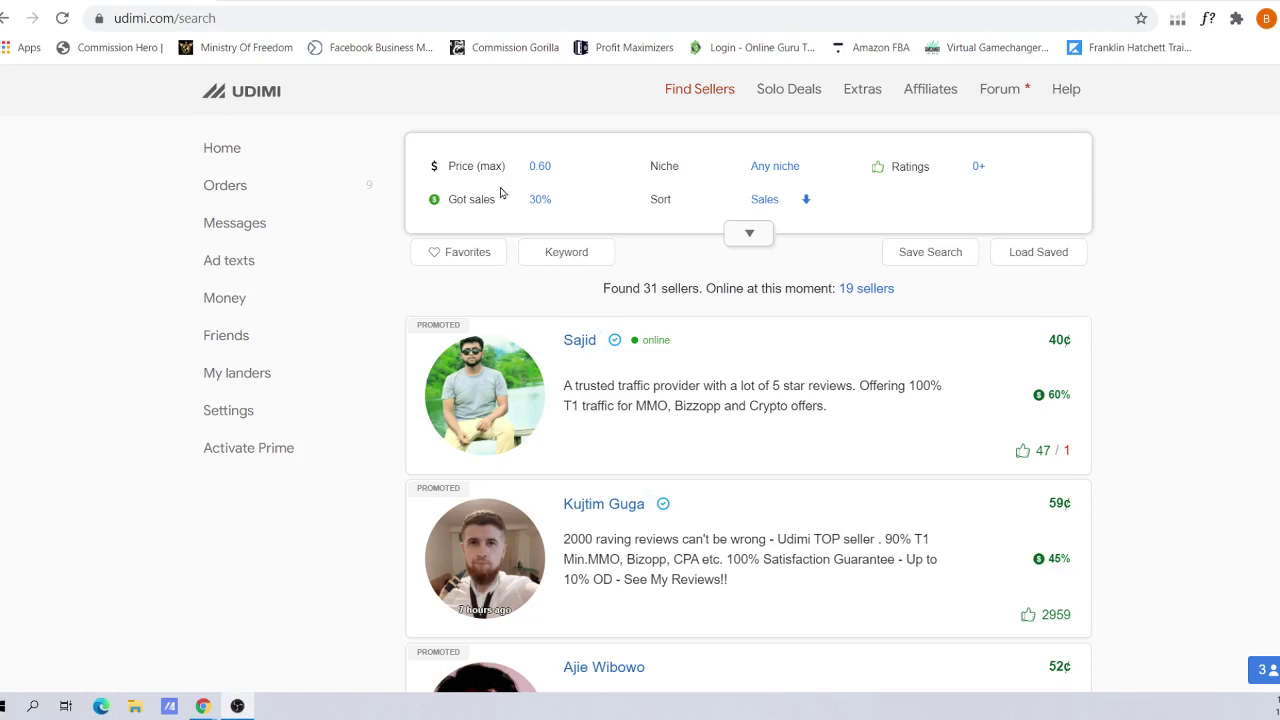
Browse the Udimi seller list, briefly filtering to favorite sellers and then back to all sellers
left_click(701, 93)
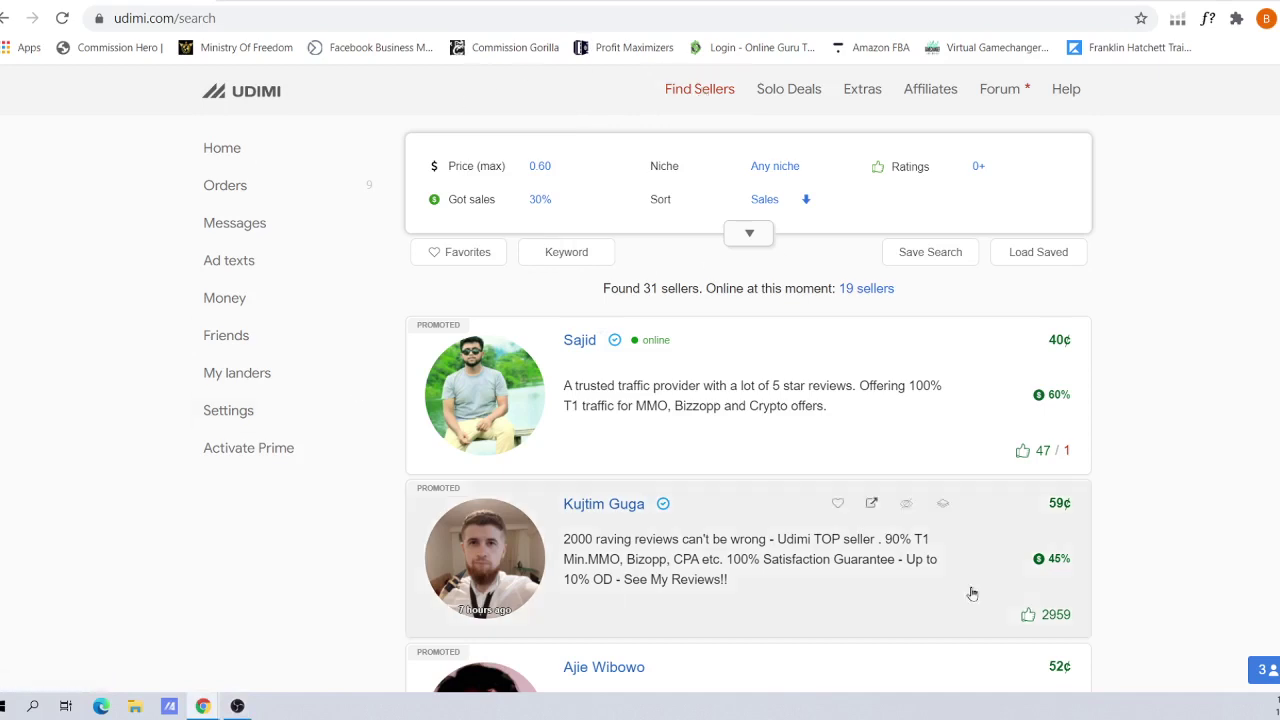
left_click(457, 255)
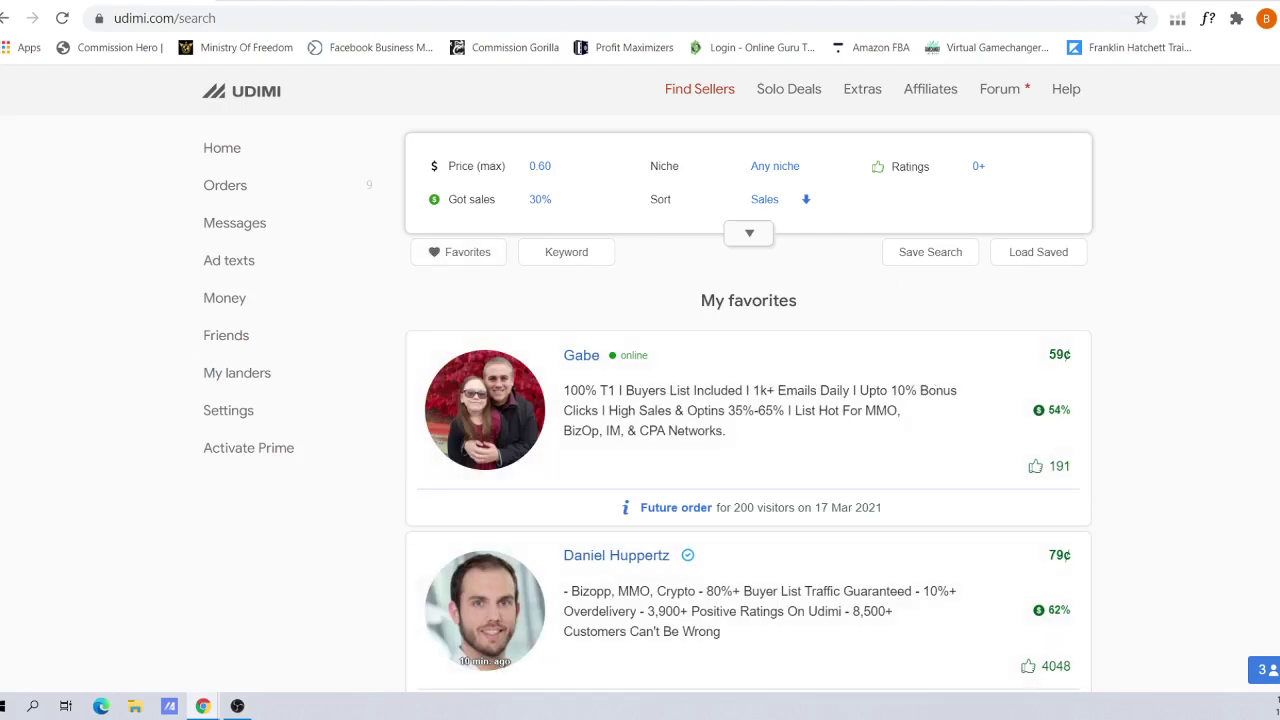
scroll(748, 400, "down", 5)
scroll(748, 400, "up", 5)
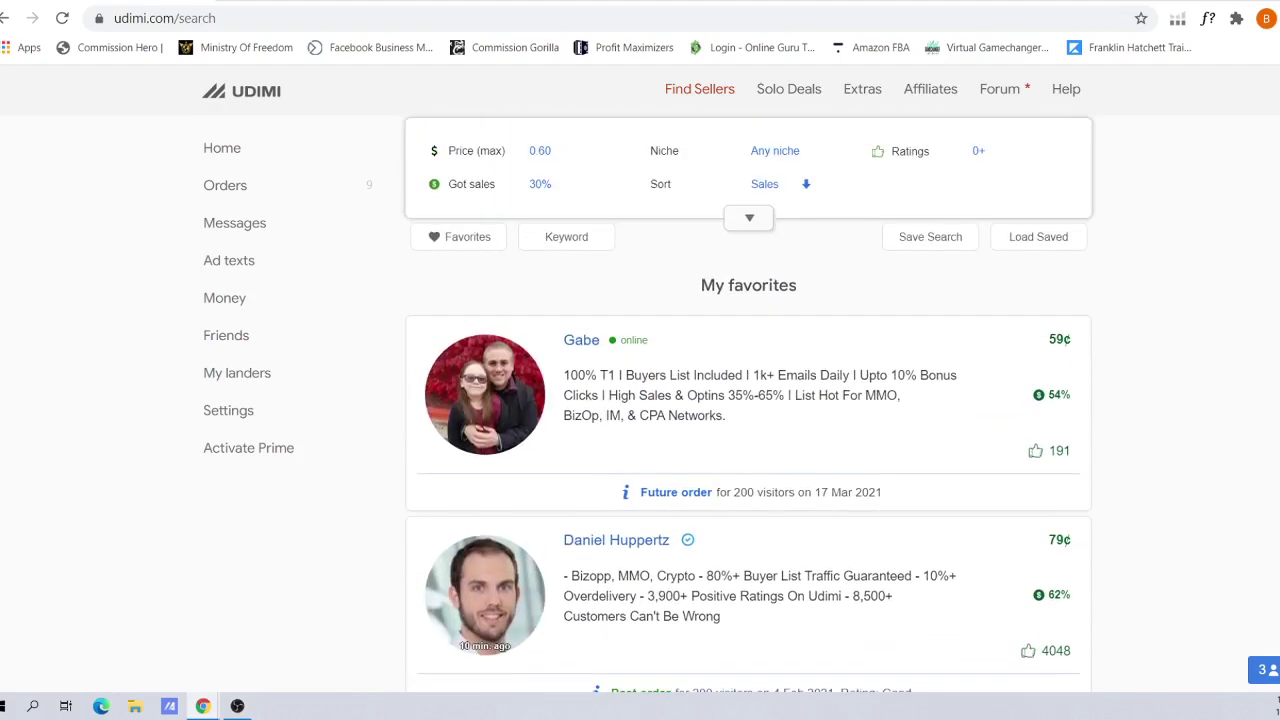
left_click(452, 240)
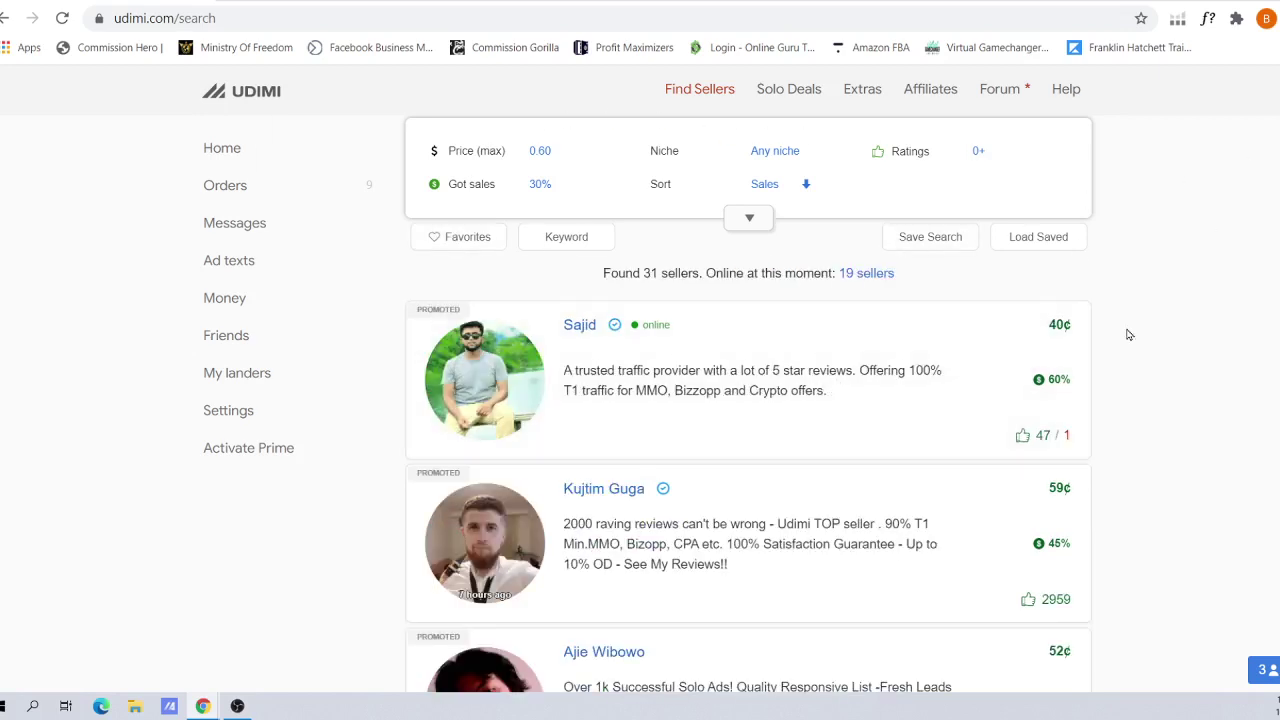
scroll(1128, 331, "down", 5)
scroll(748, 400, "up", 4)
scroll(748, 400, "down", 8)
scroll(748, 400, "down", 3)
scroll(748, 400, "up", 12)
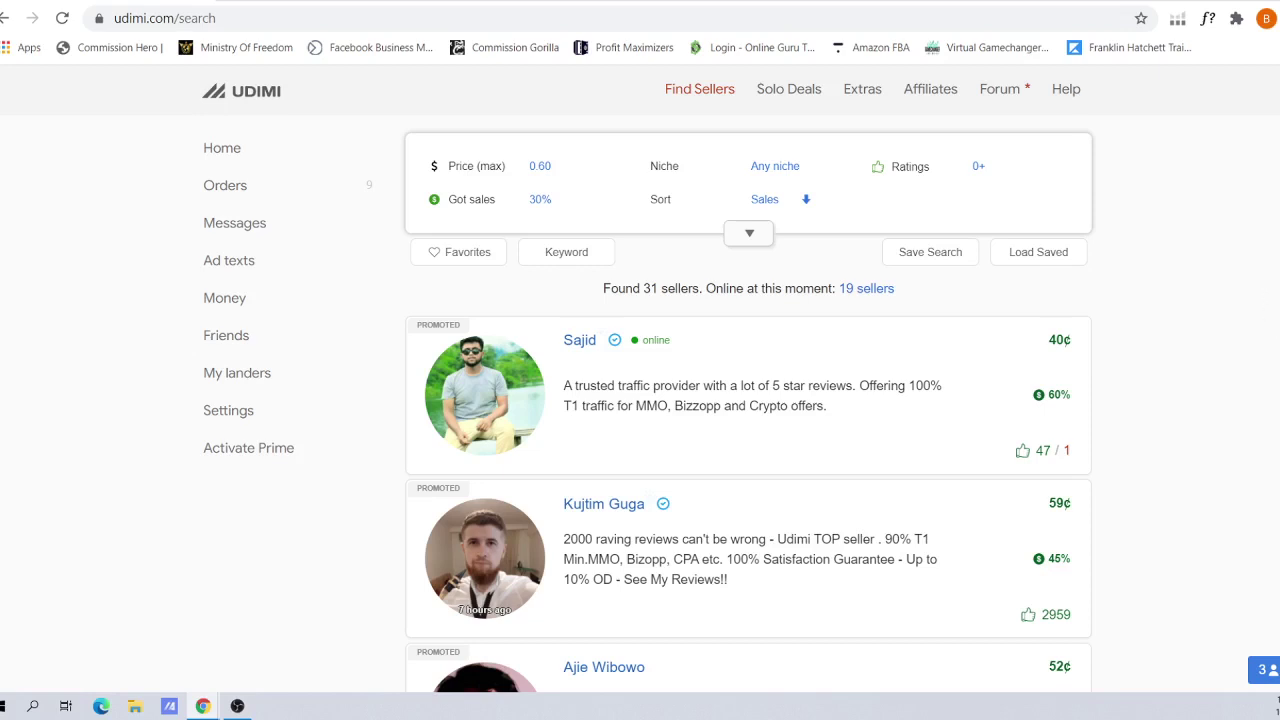
Open the first promoted seller's profile and review its Ratings and About sections
mouse_move(814, 329)
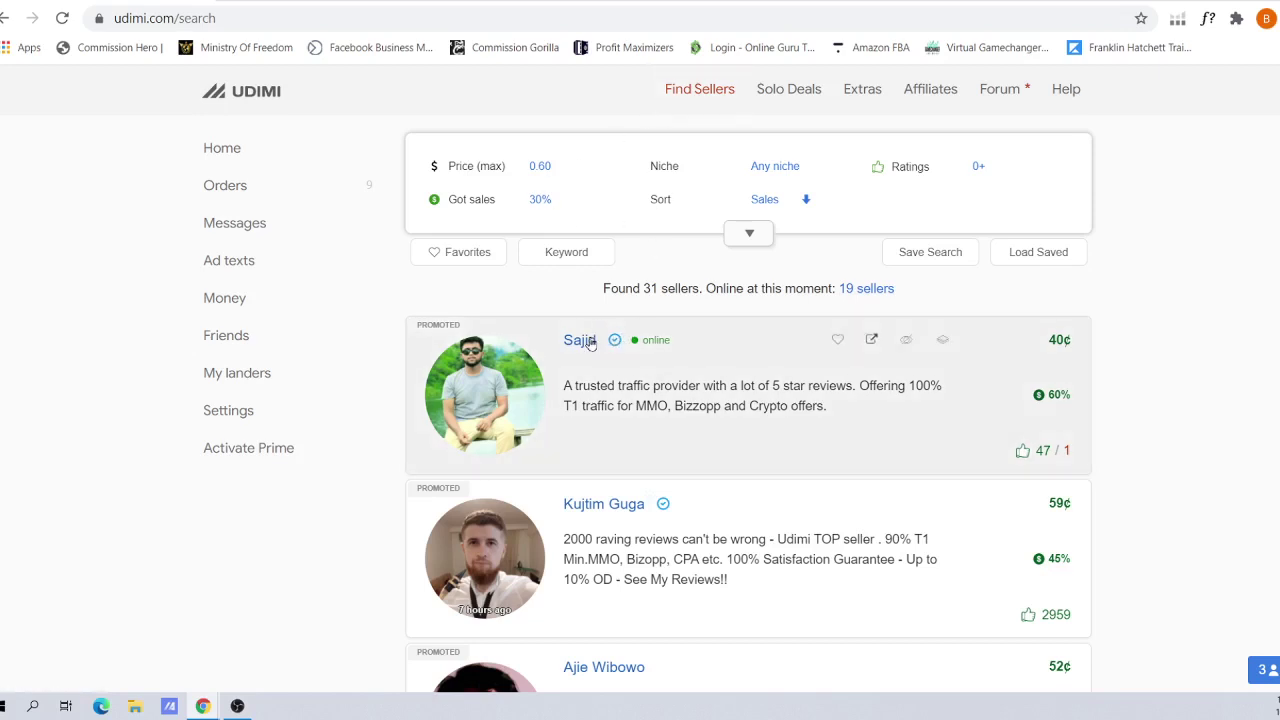
left_click(590, 343)
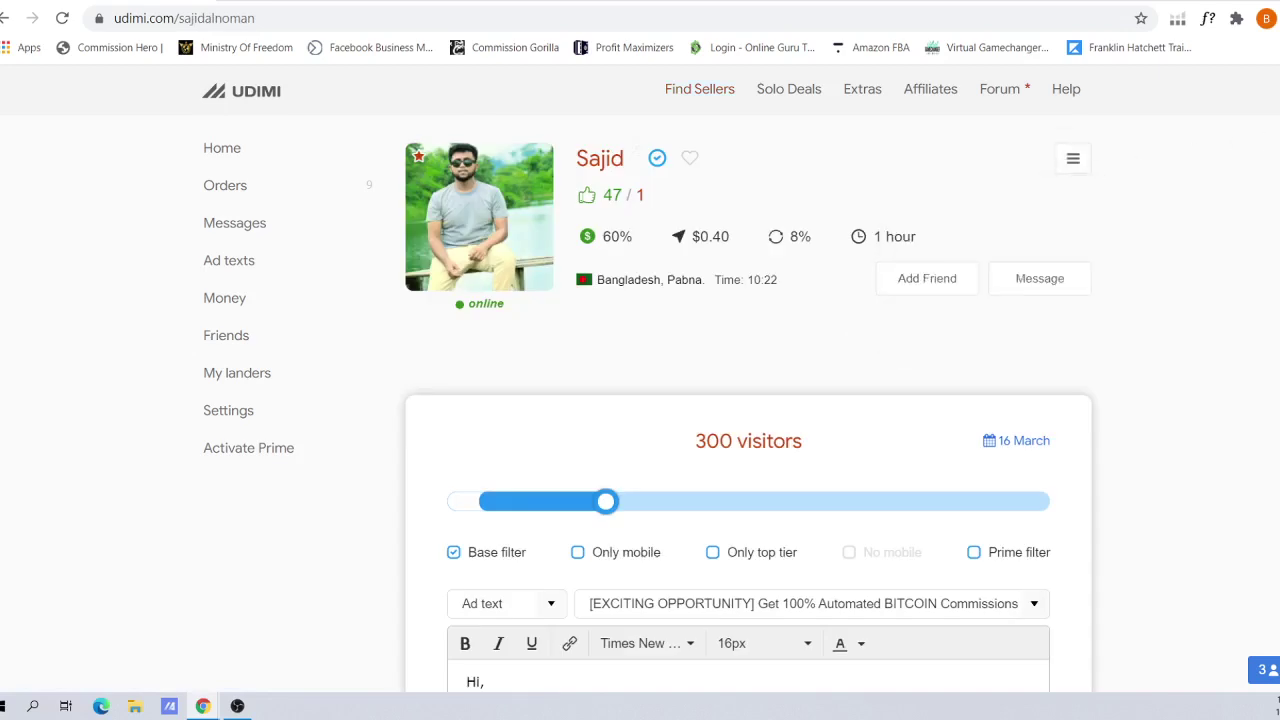
scroll(748, 400, "down", 4)
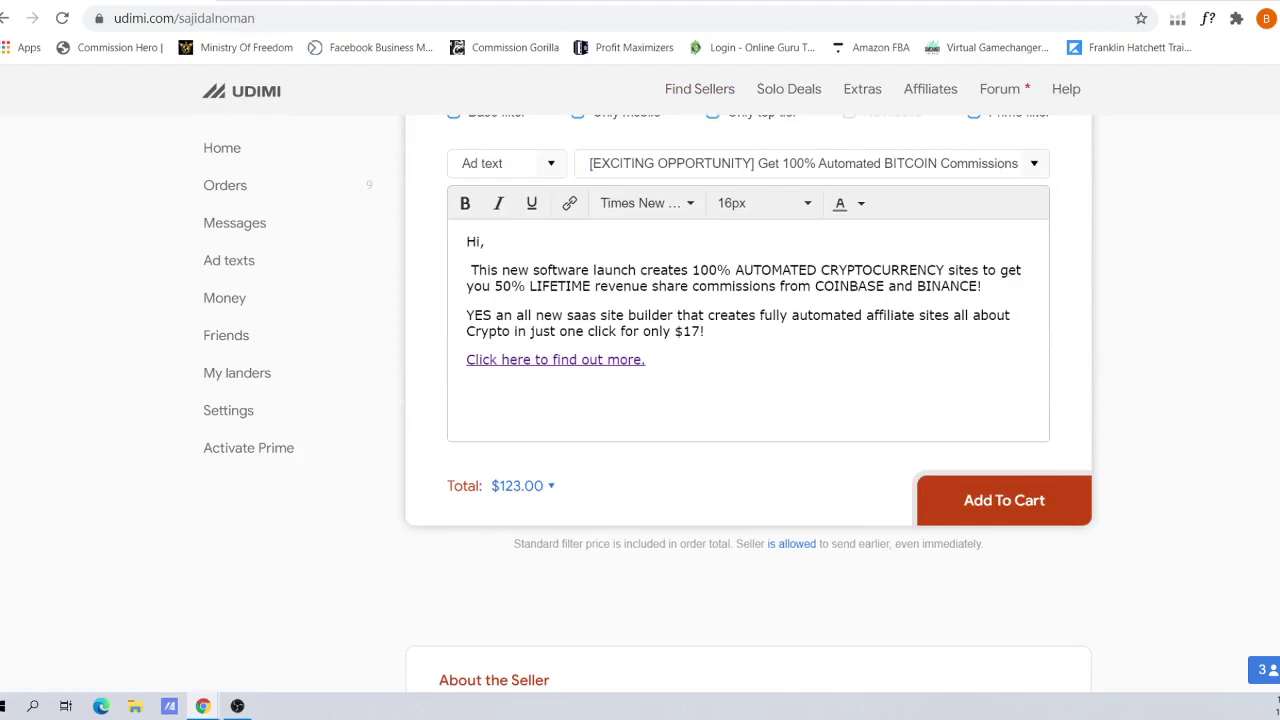
scroll(748, 400, "down", 20)
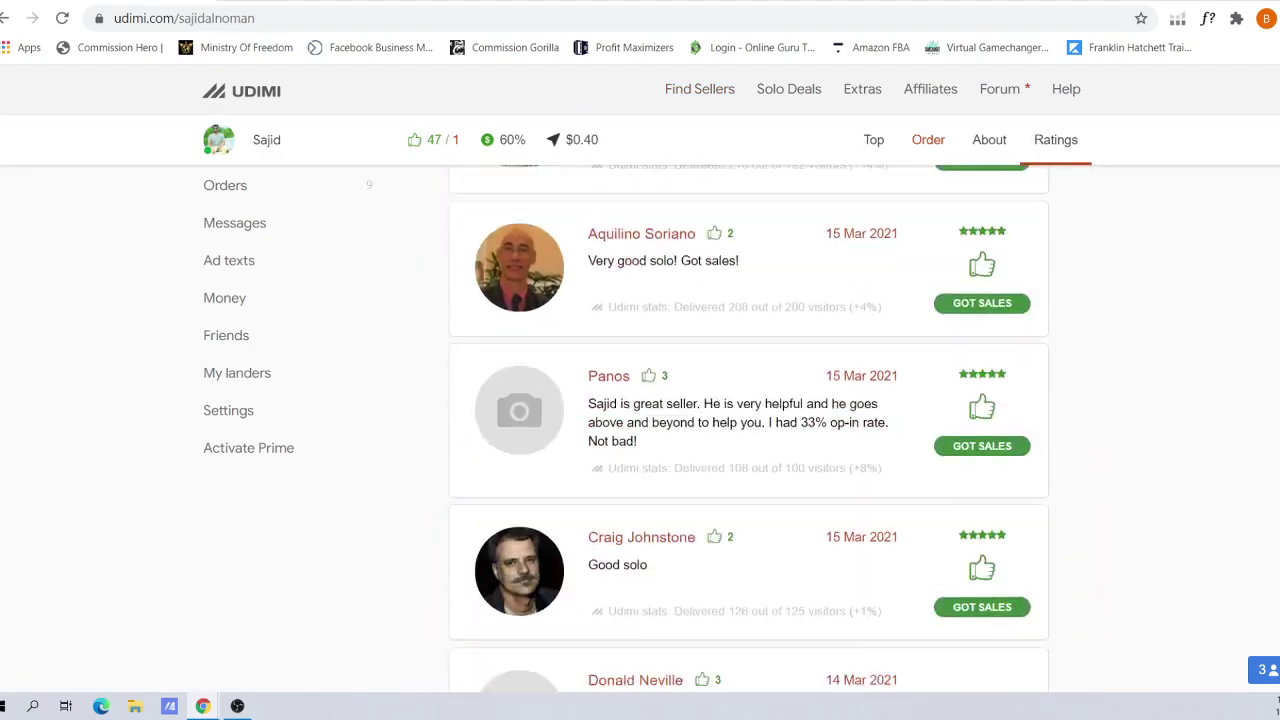
scroll(748, 430, "up", 2)
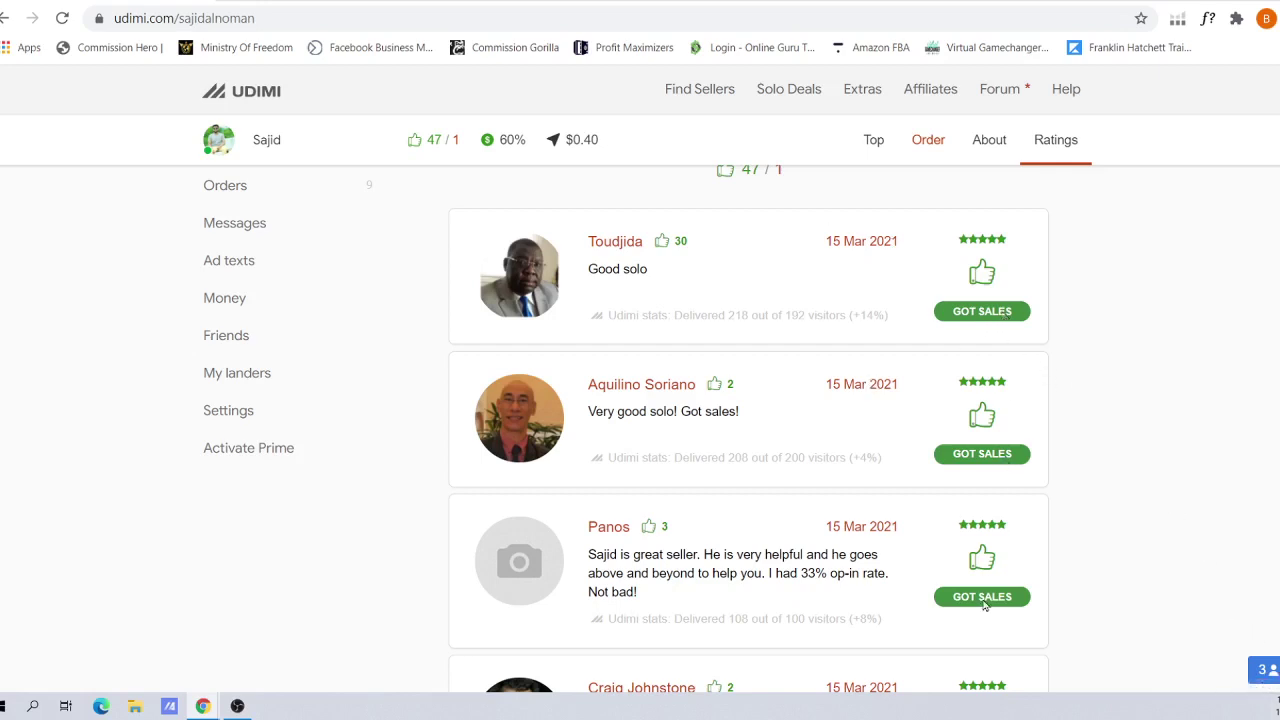
scroll(1038, 373, "down", 4)
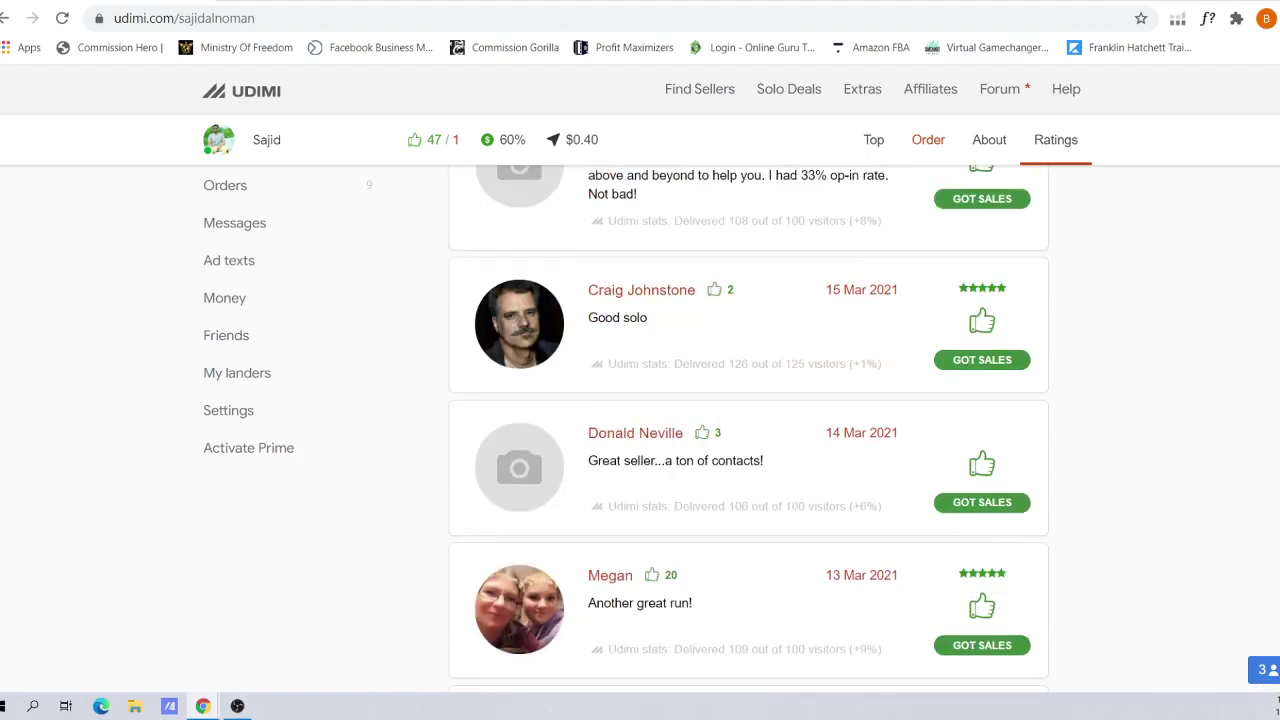
scroll(1050, 265, "down", 5)
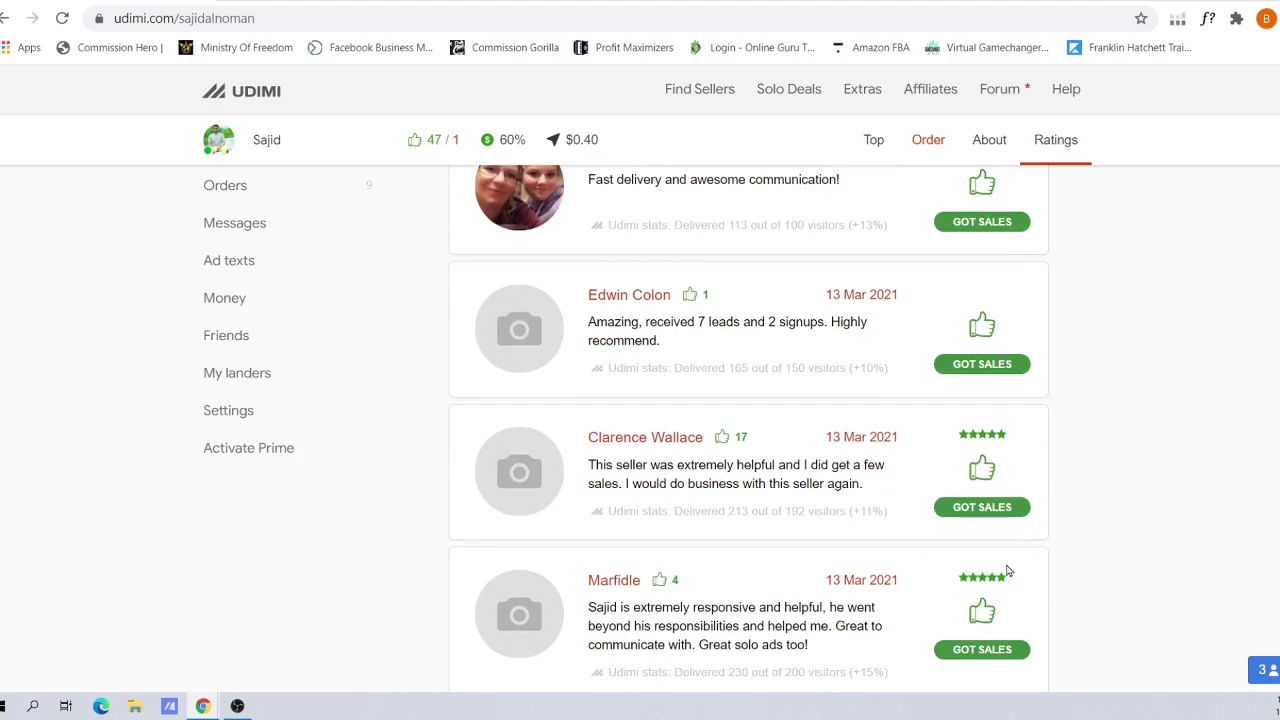
scroll(1251, 513, "up", 10)
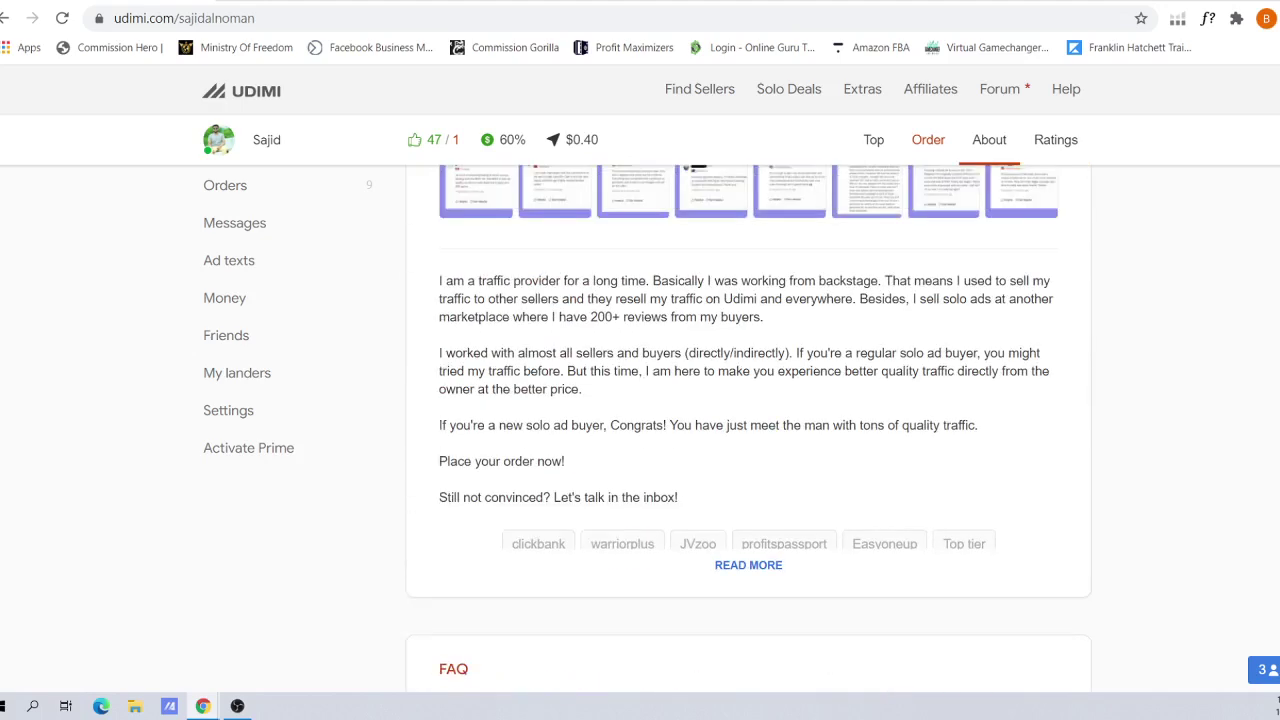
scroll(1251, 513, "up", 8)
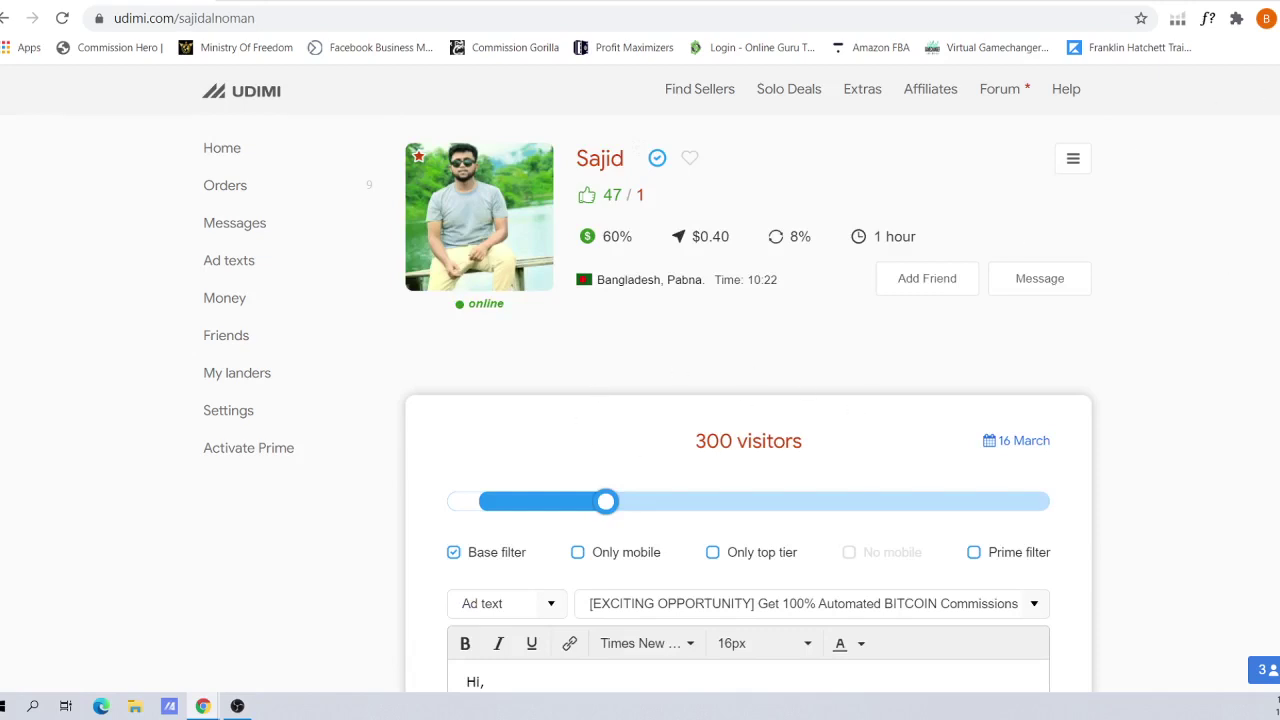
Reduce the order to 200 visitors and add the Only top tier and Prime filter options
scroll(743, 244, "down", 2)
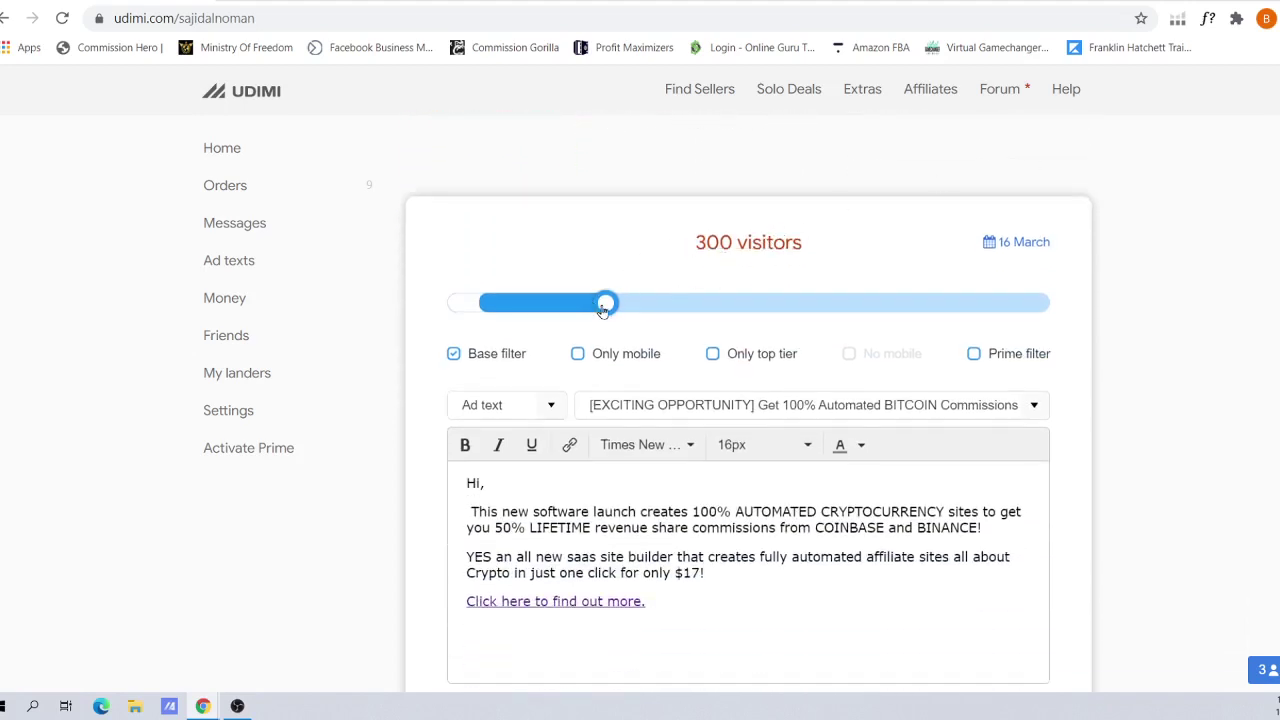
left_click_drag(606, 305, 543, 312)
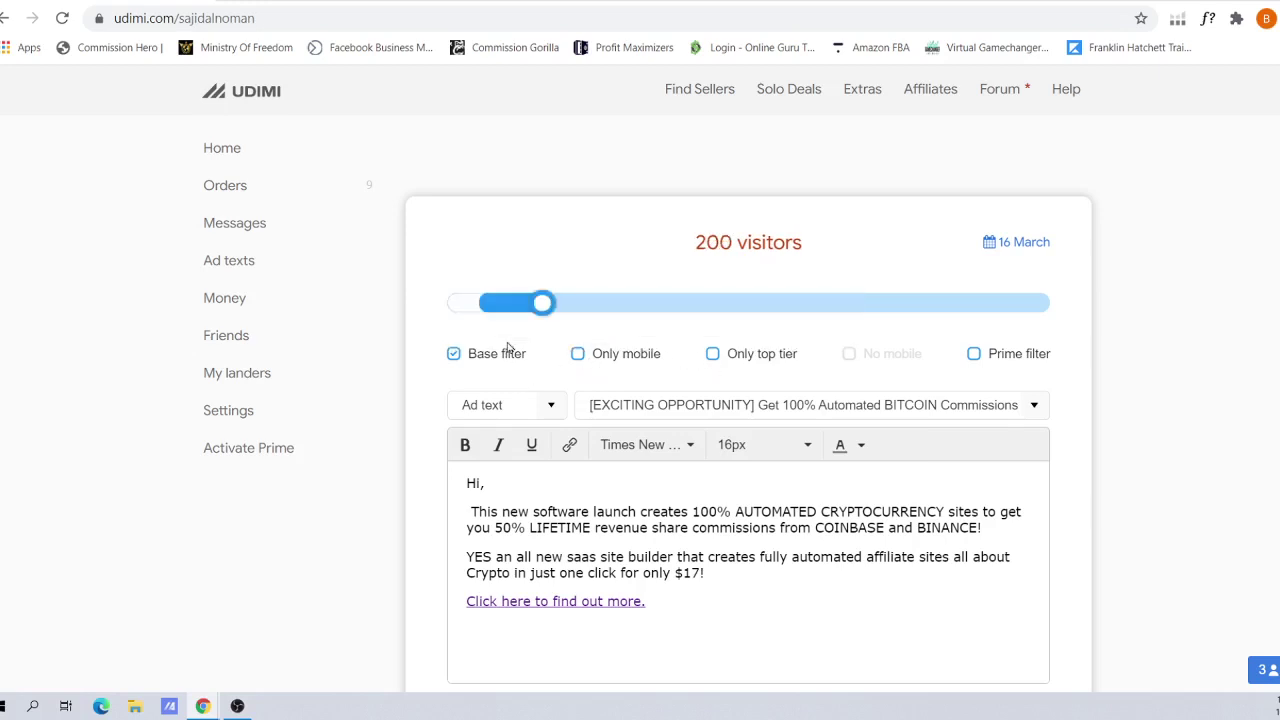
left_click(716, 362)
mouse_move(757, 355)
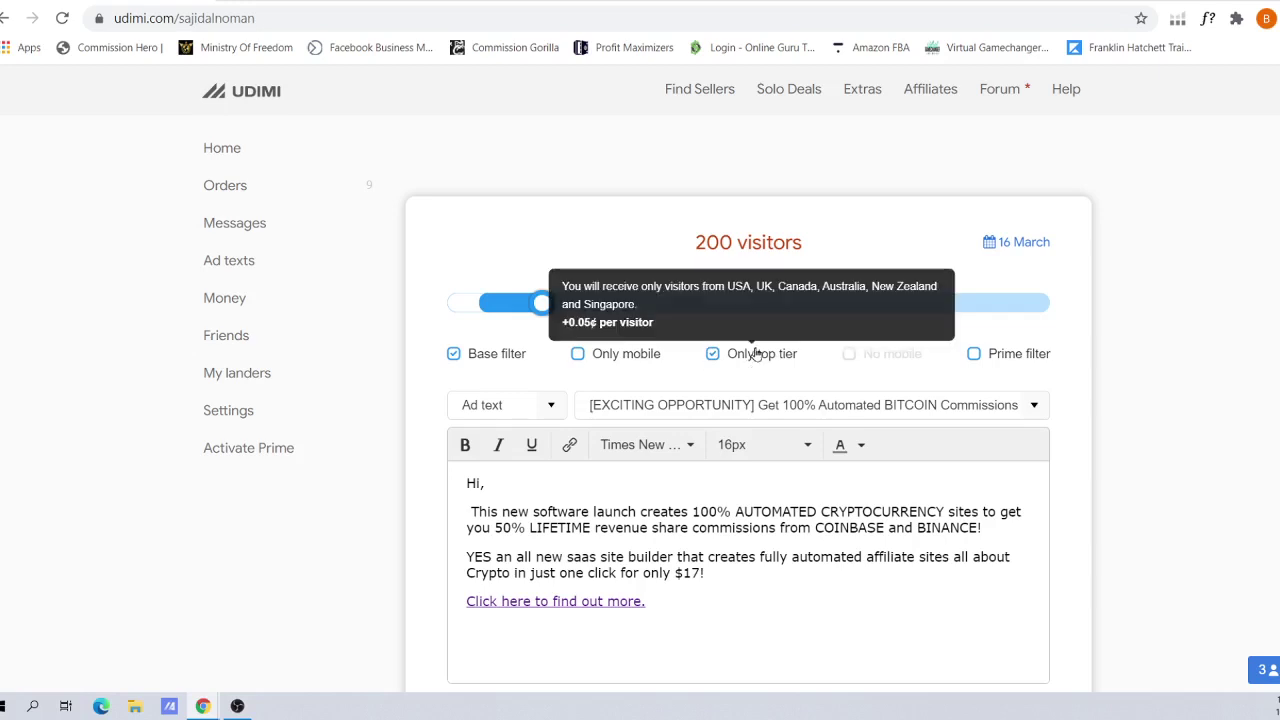
mouse_move(978, 361)
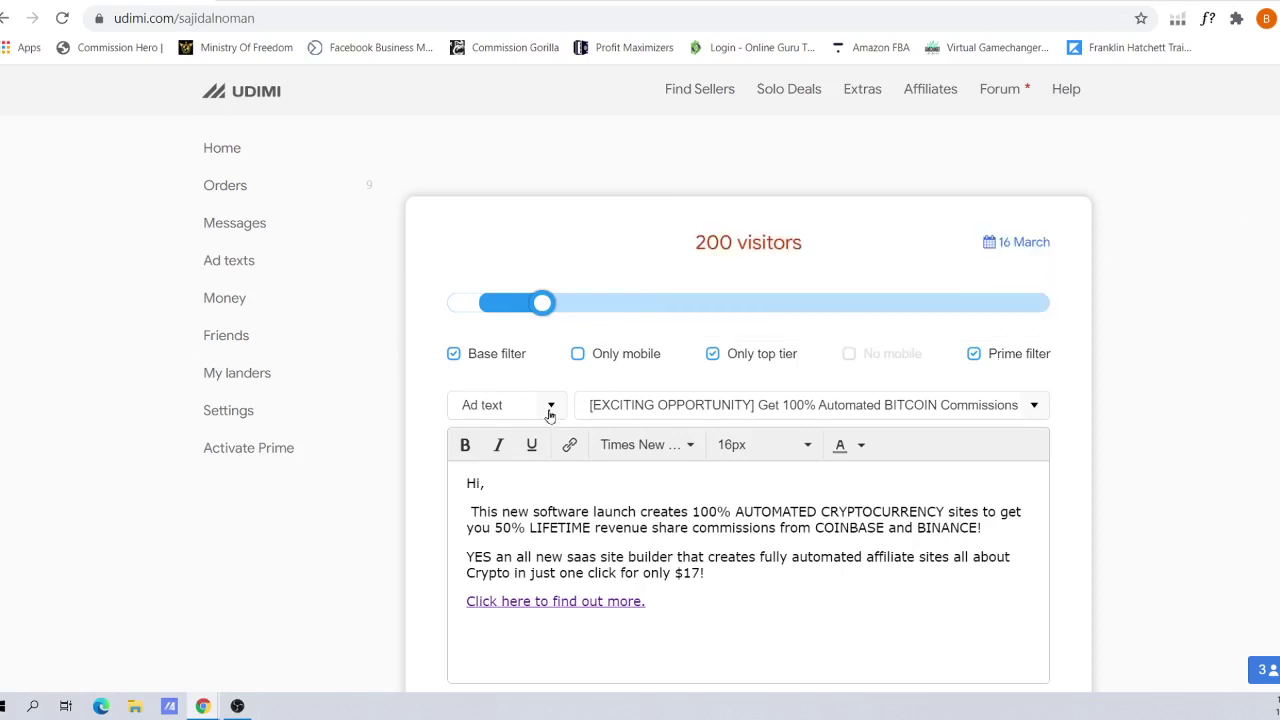
Change the ad content from Ad text to Link only, bringing the order total to $99.00
left_click(550, 409)
left_click(484, 434)
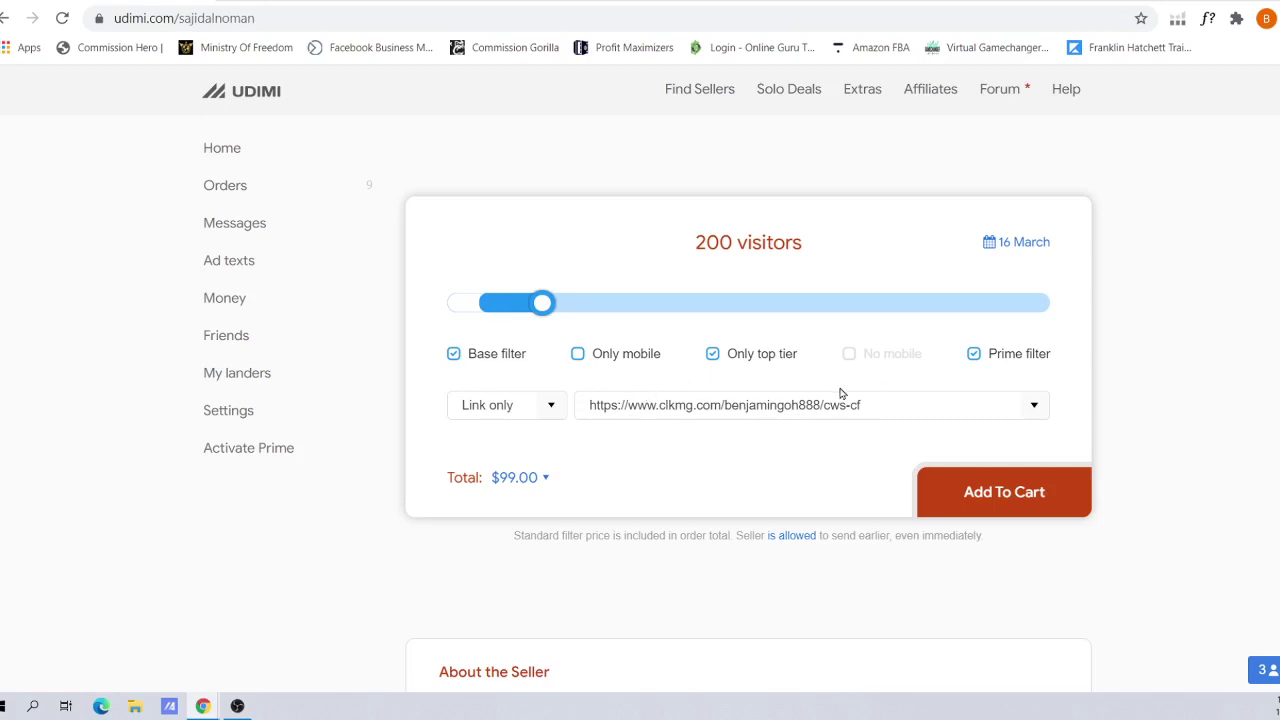
left_click(551, 407)
left_click(517, 464)
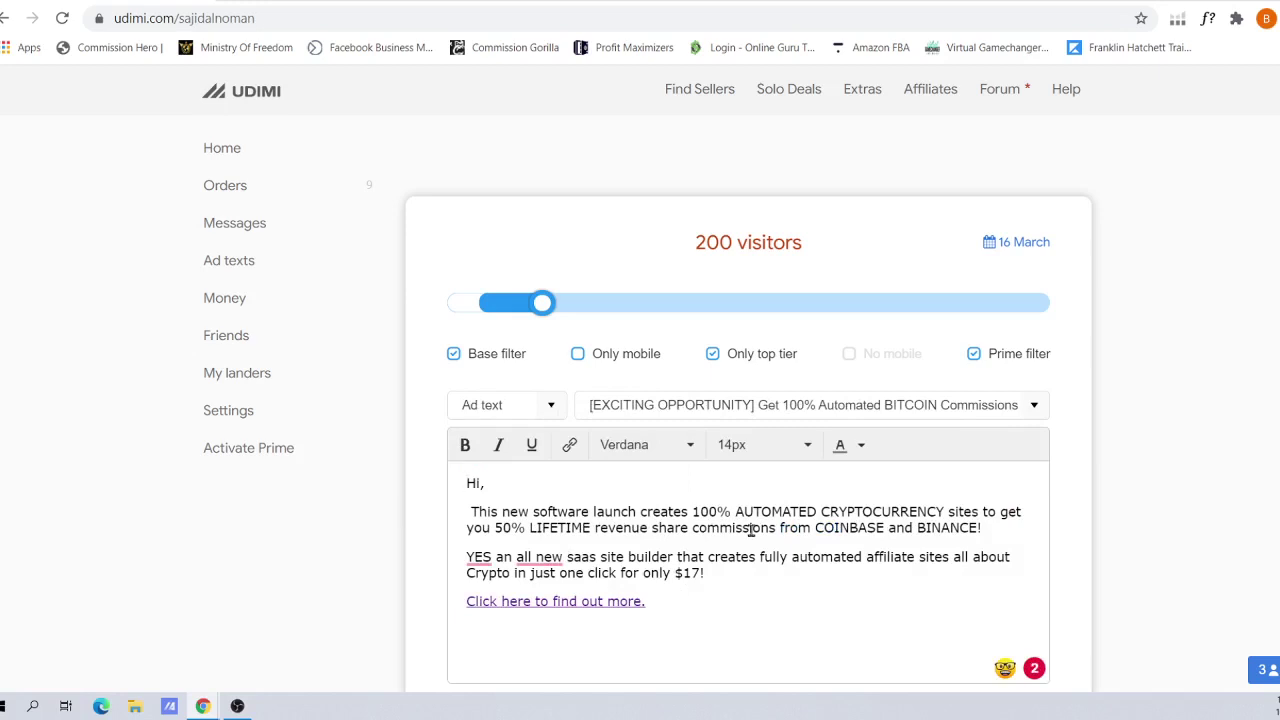
left_click(551, 407)
left_click(516, 443)
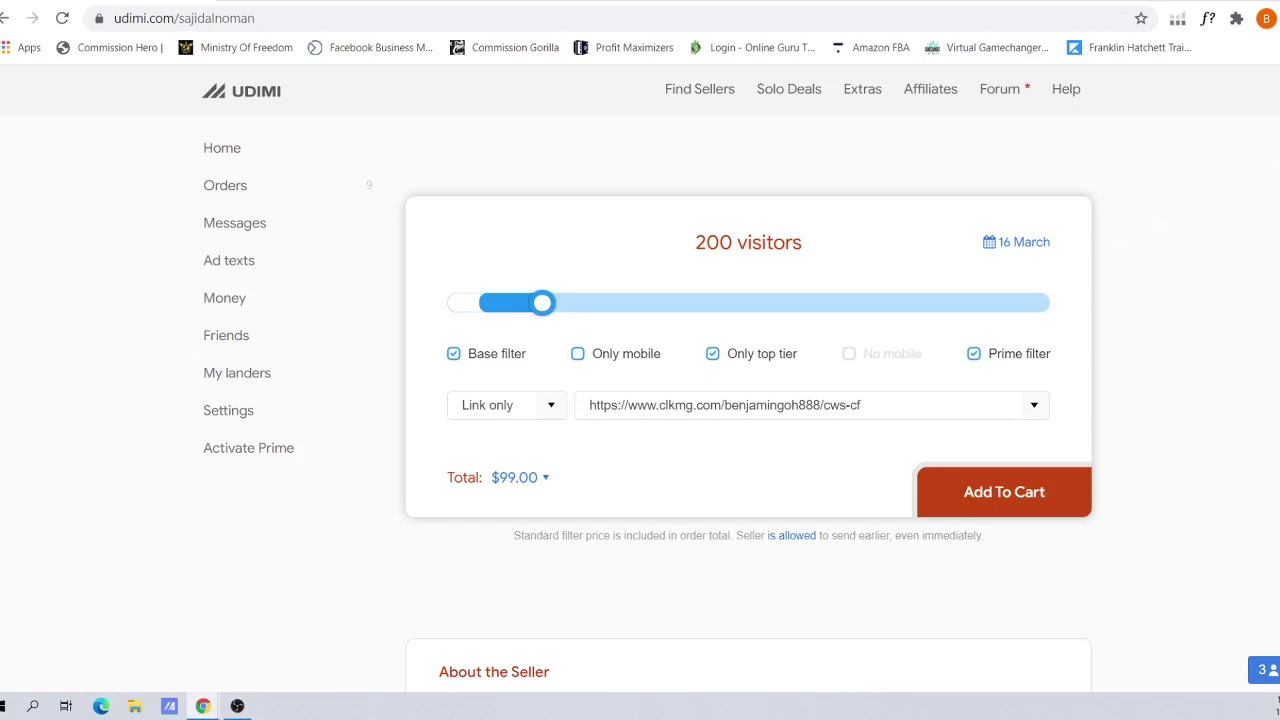
scroll(748, 400, "down", 2)
scroll(748, 400, "up", 1)
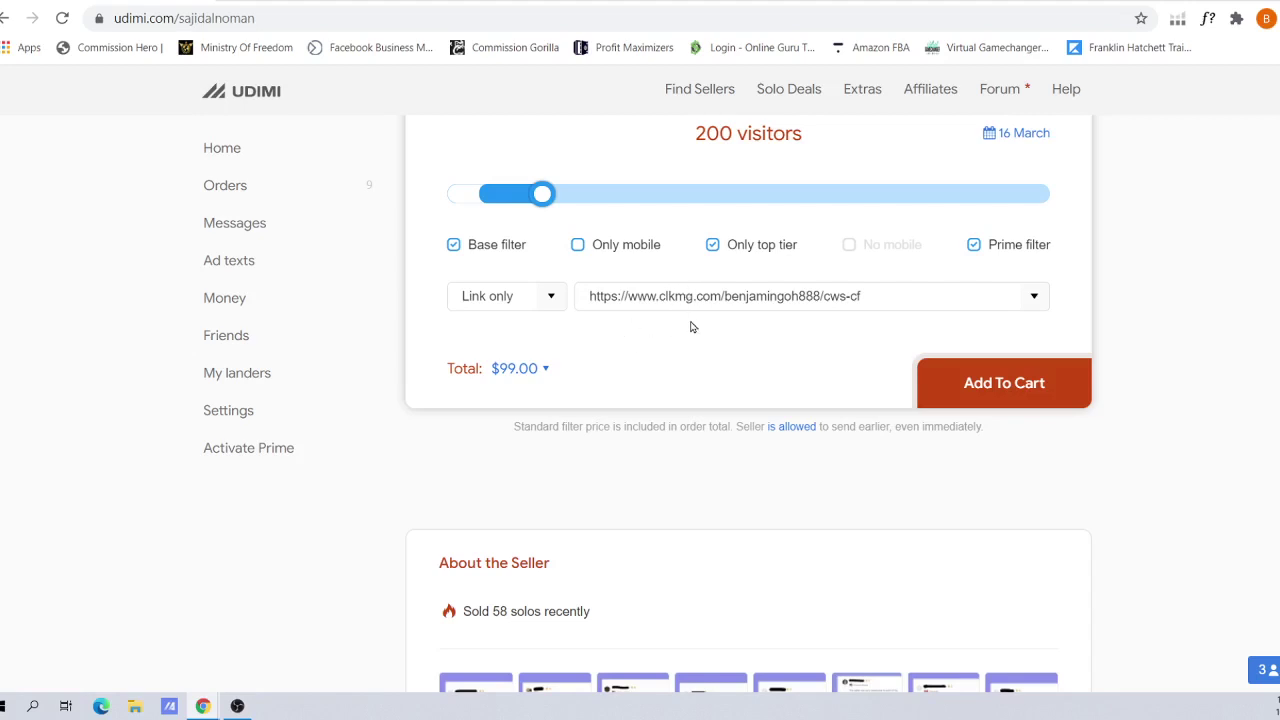
left_click(551, 300)
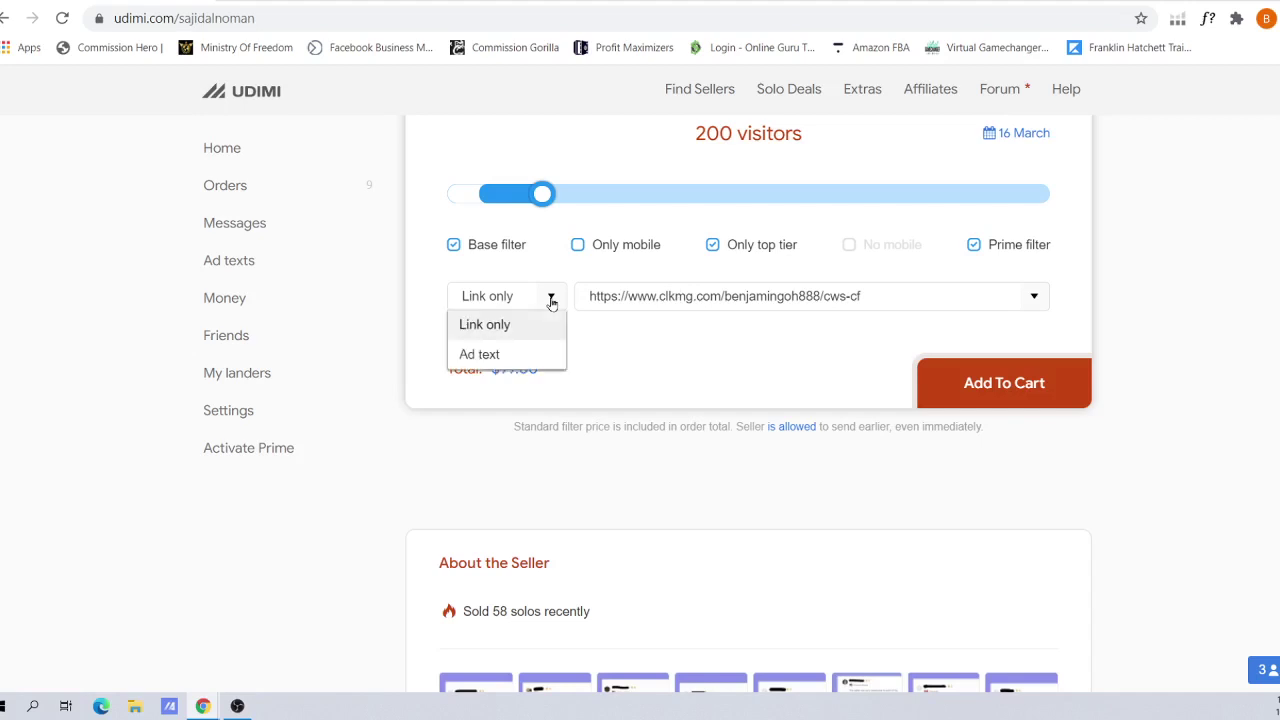
left_click(530, 356)
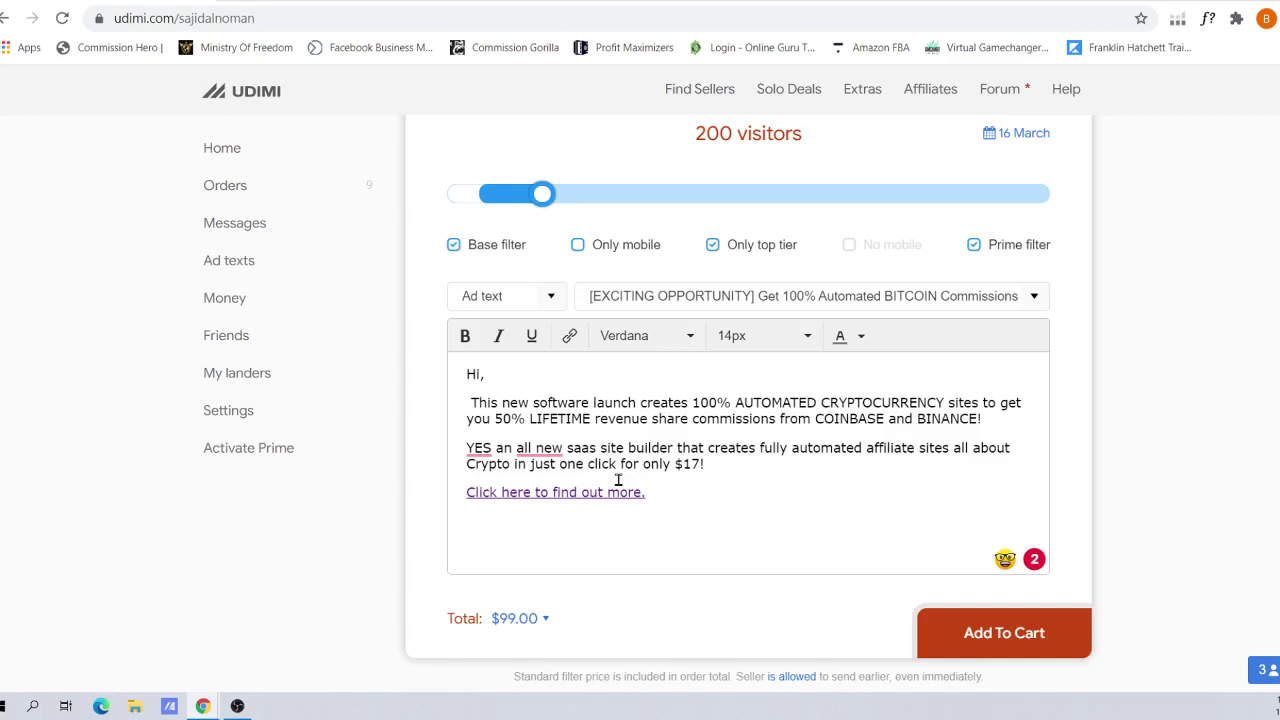
left_click_drag(675, 467, 706, 466)
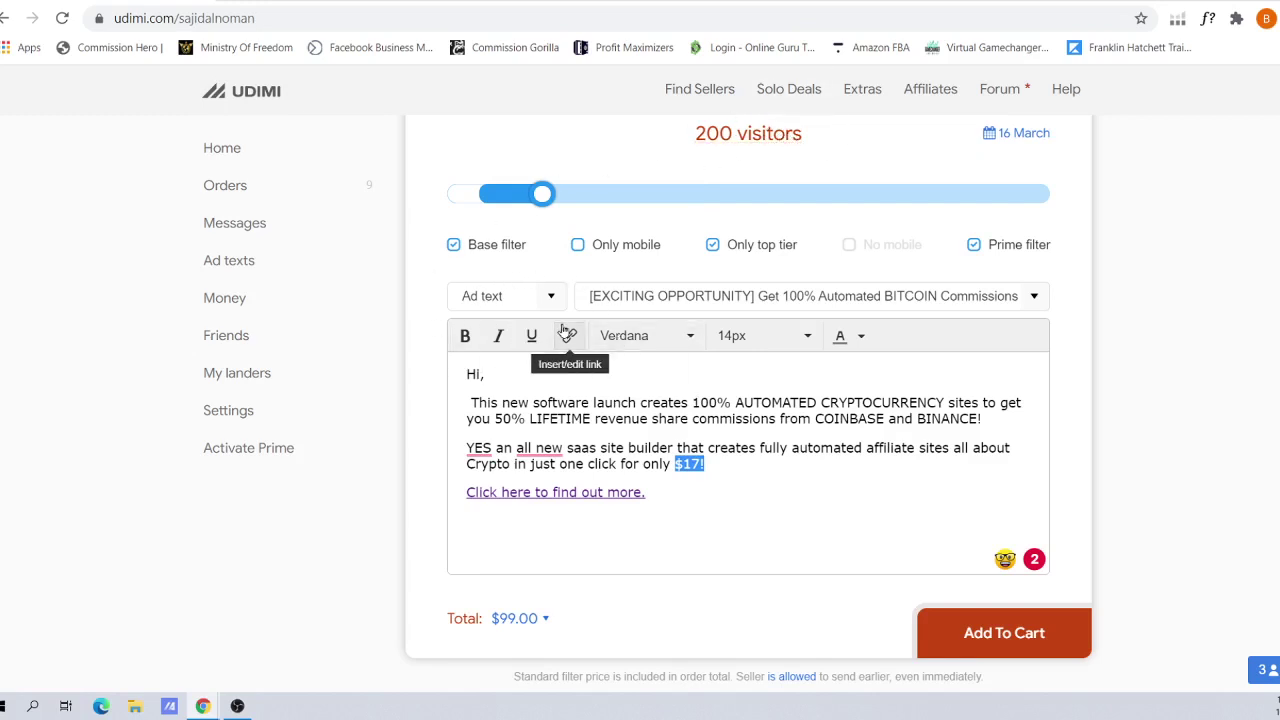
left_click(553, 296)
left_click(533, 328)
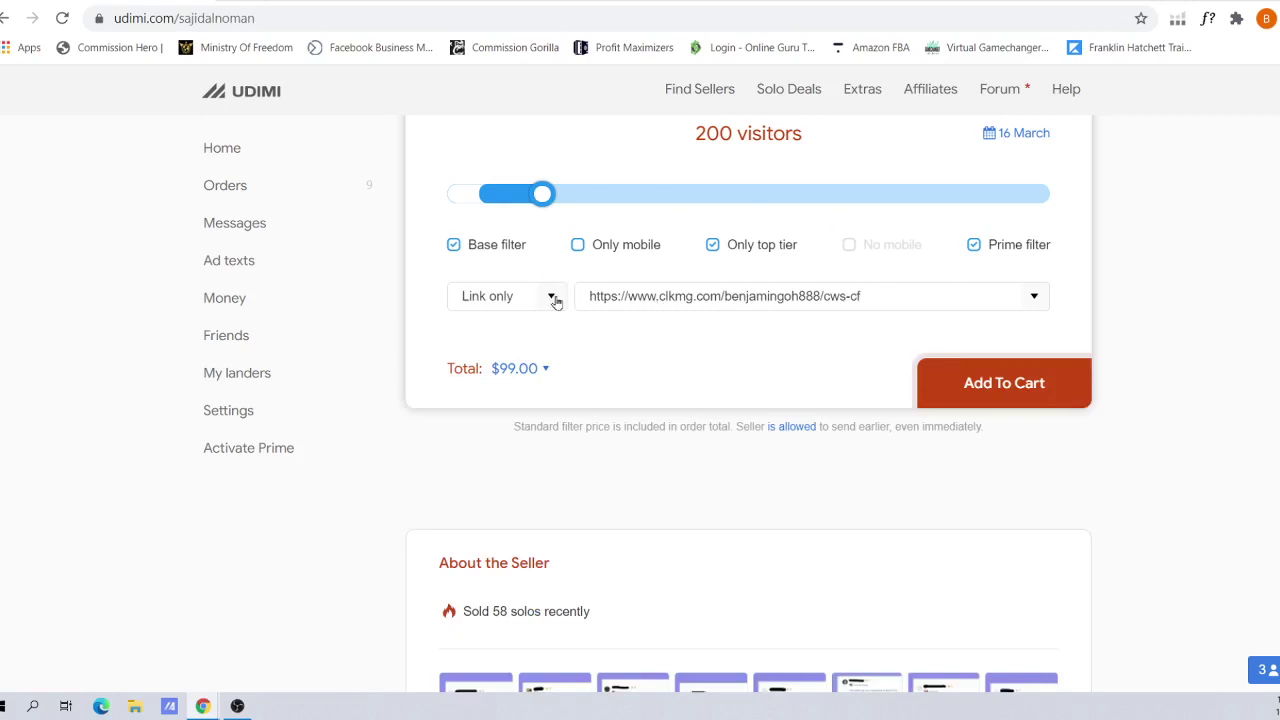
left_click(552, 297)
left_click(527, 353)
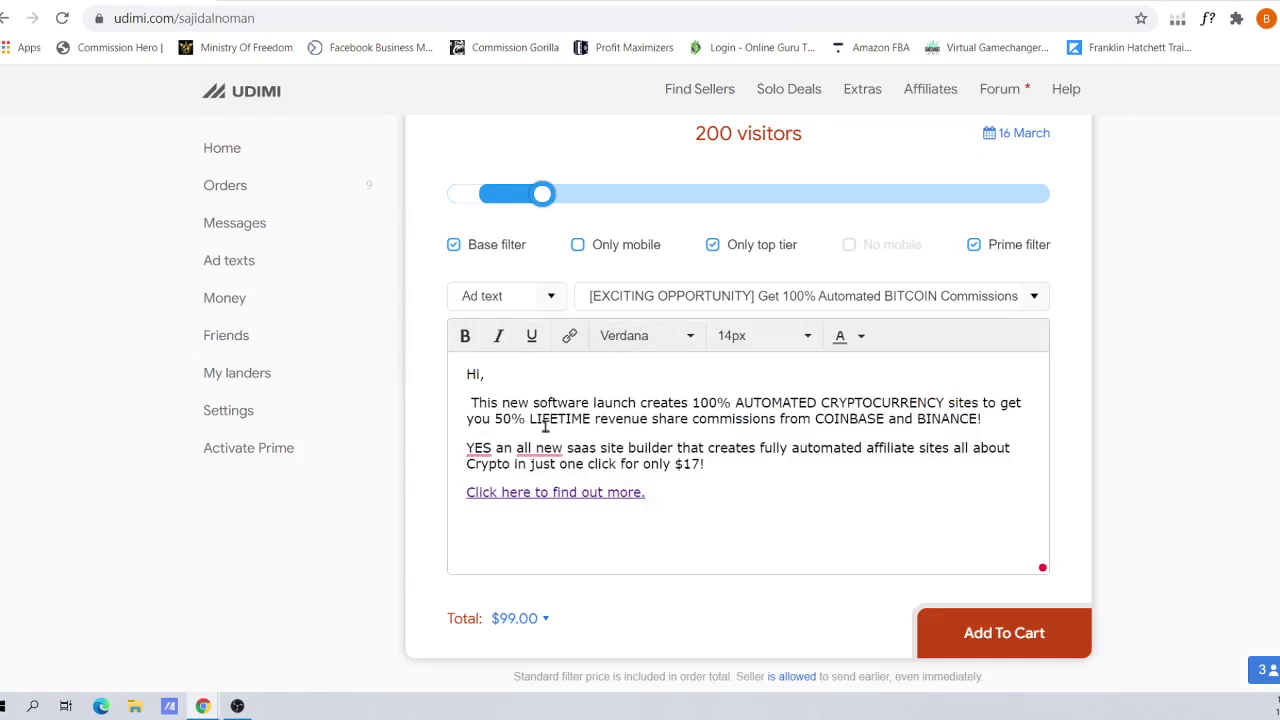
left_click(507, 408)
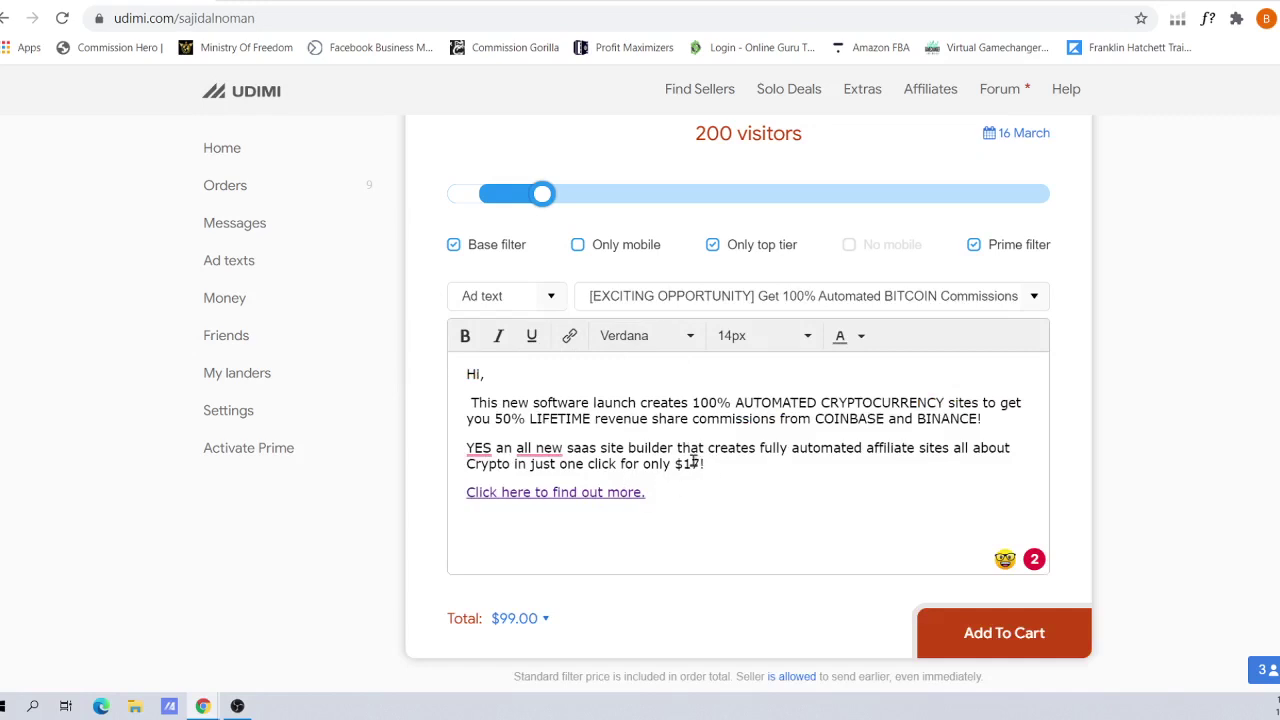
left_click_drag(677, 463, 702, 464)
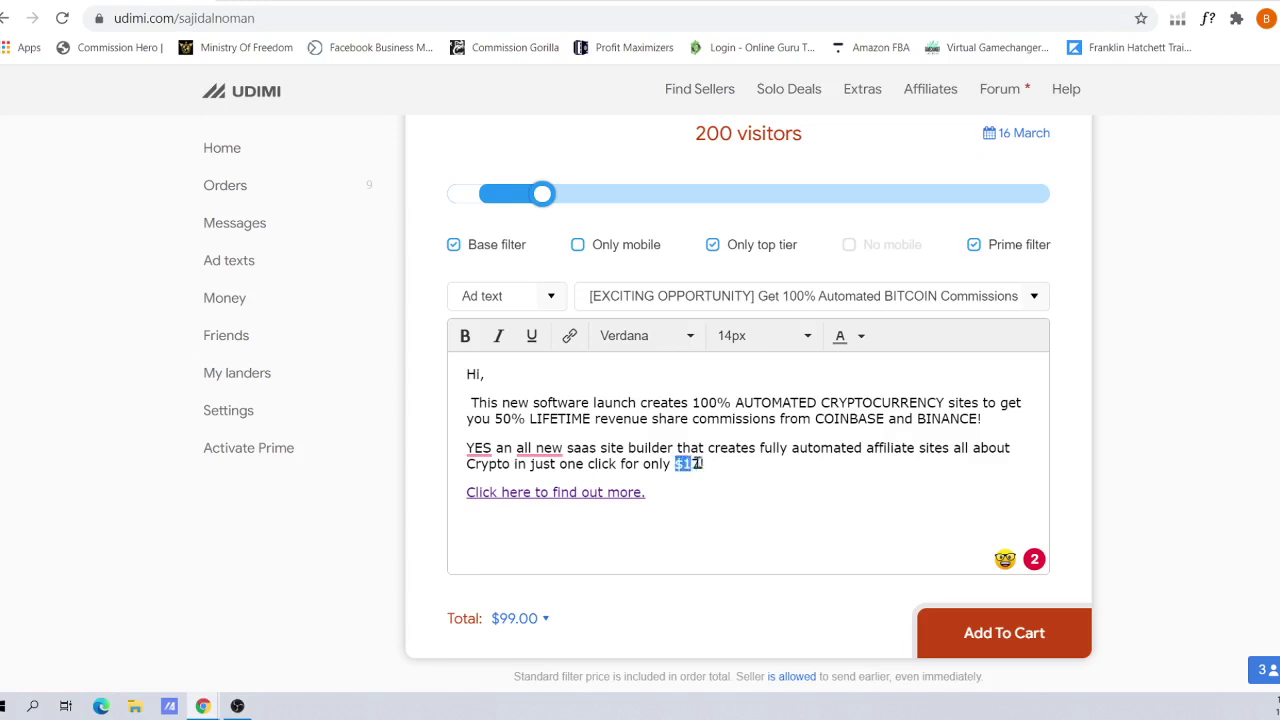
left_click(772, 482)
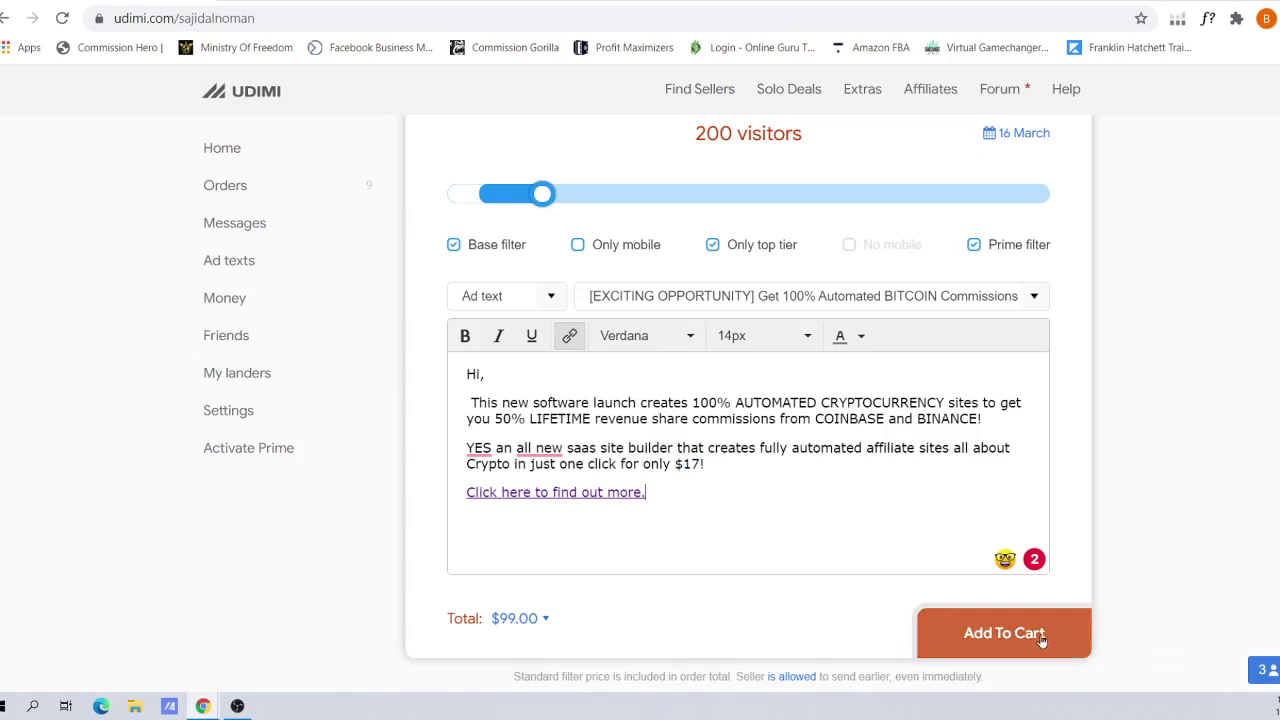
Review the Orders list, then go via Home and Find Sellers to the top promoted seller's order form
left_click(243, 185)
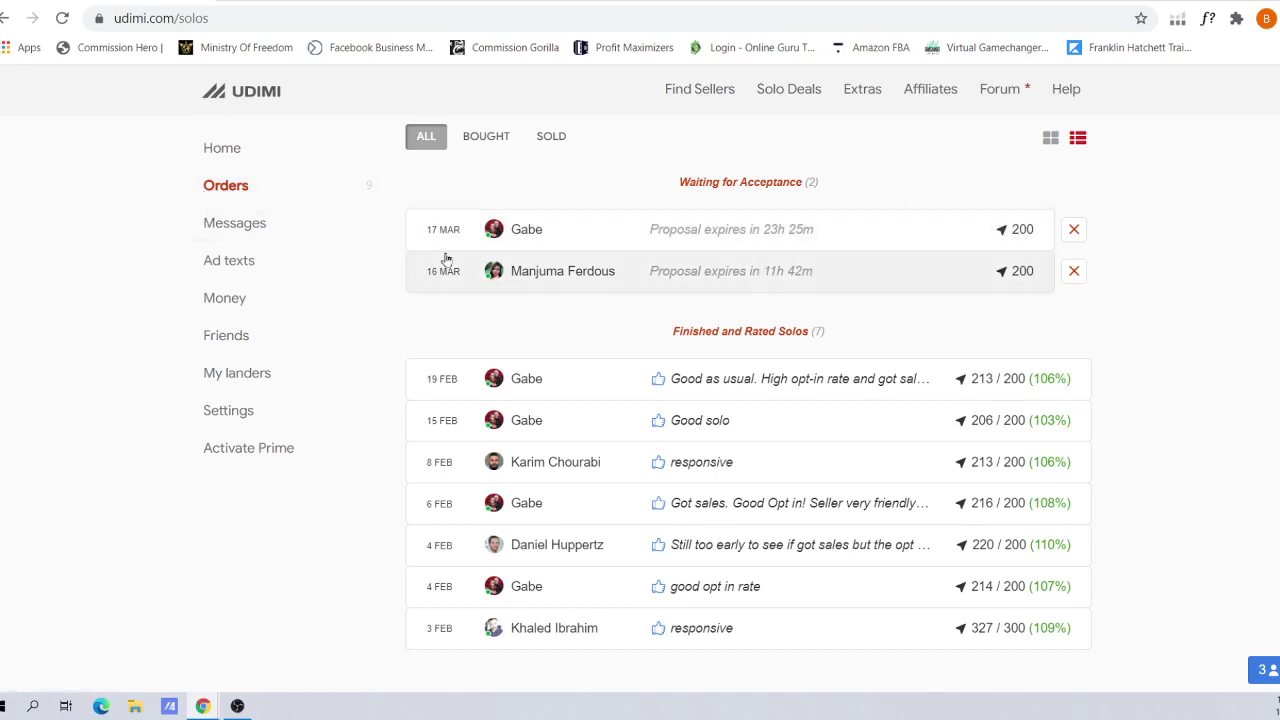
left_click(262, 155)
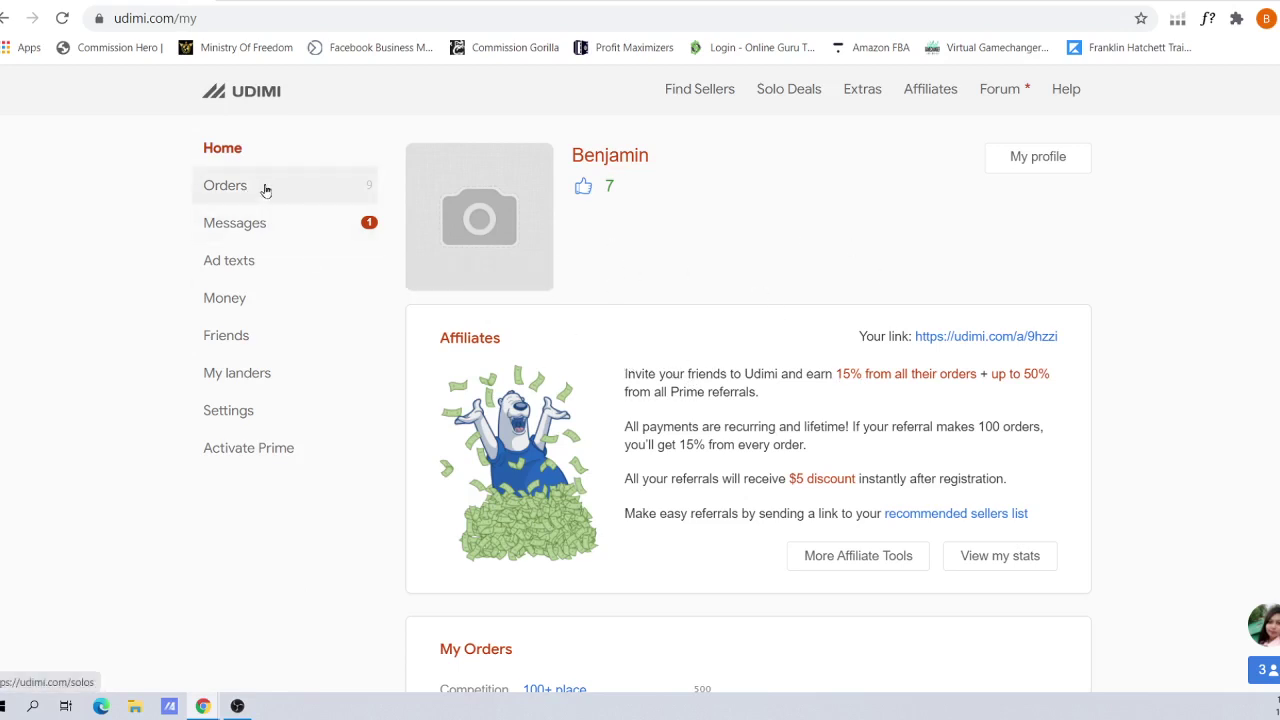
left_click(730, 93)
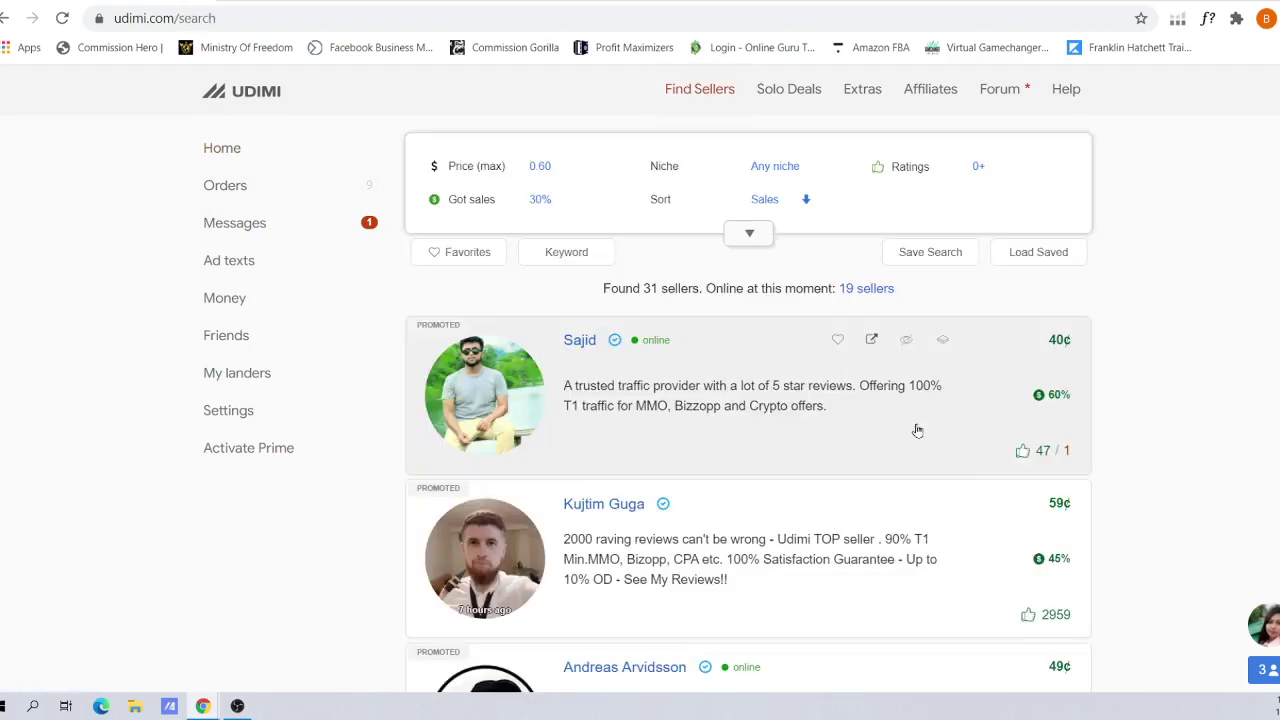
left_click(601, 342)
scroll(601, 350, "down", 2)
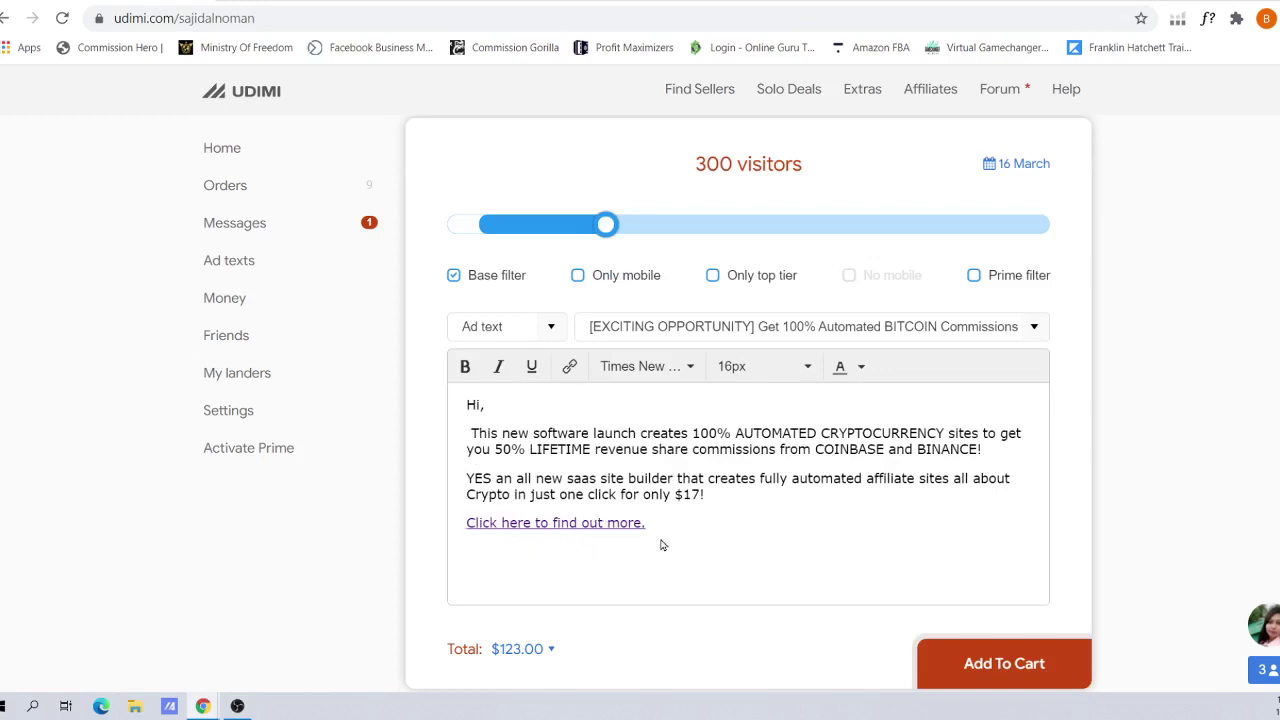
Load the pasted ClickFunnels opt-in page URL in a new tab and compare it with the Udimi order
key("ctrl+t")
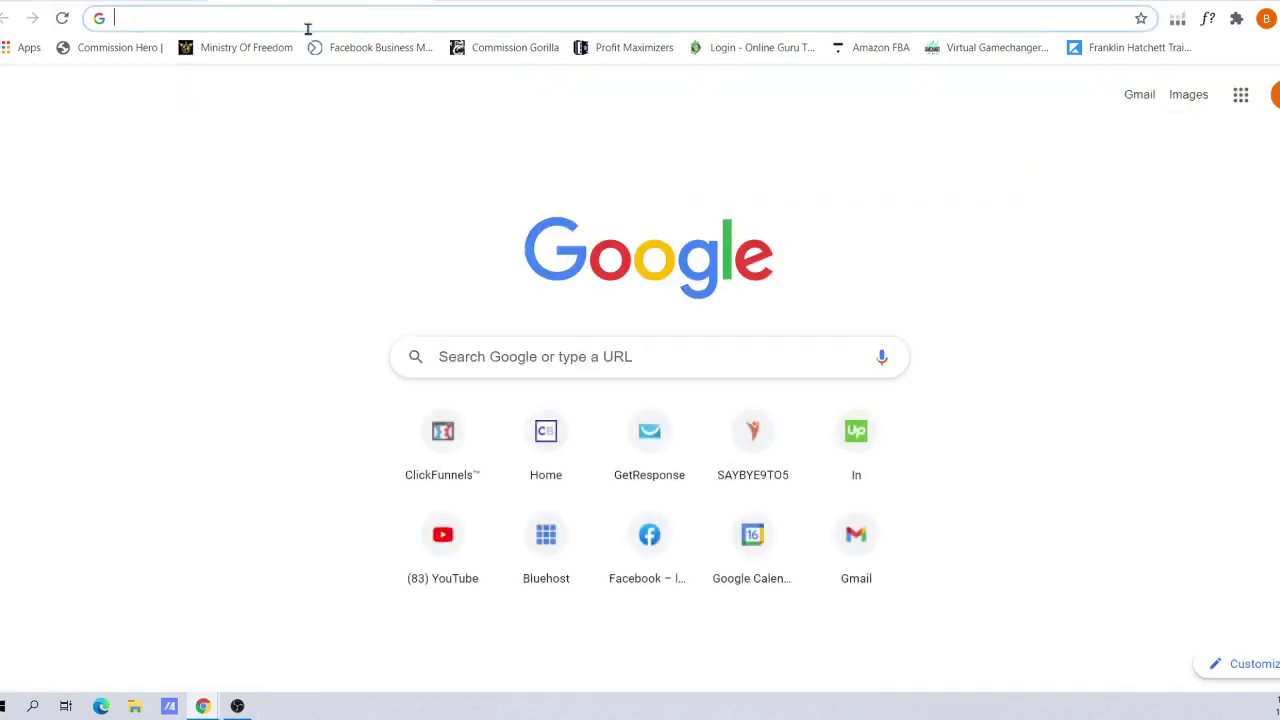
right_click(310, 18)
left_click(372, 134)
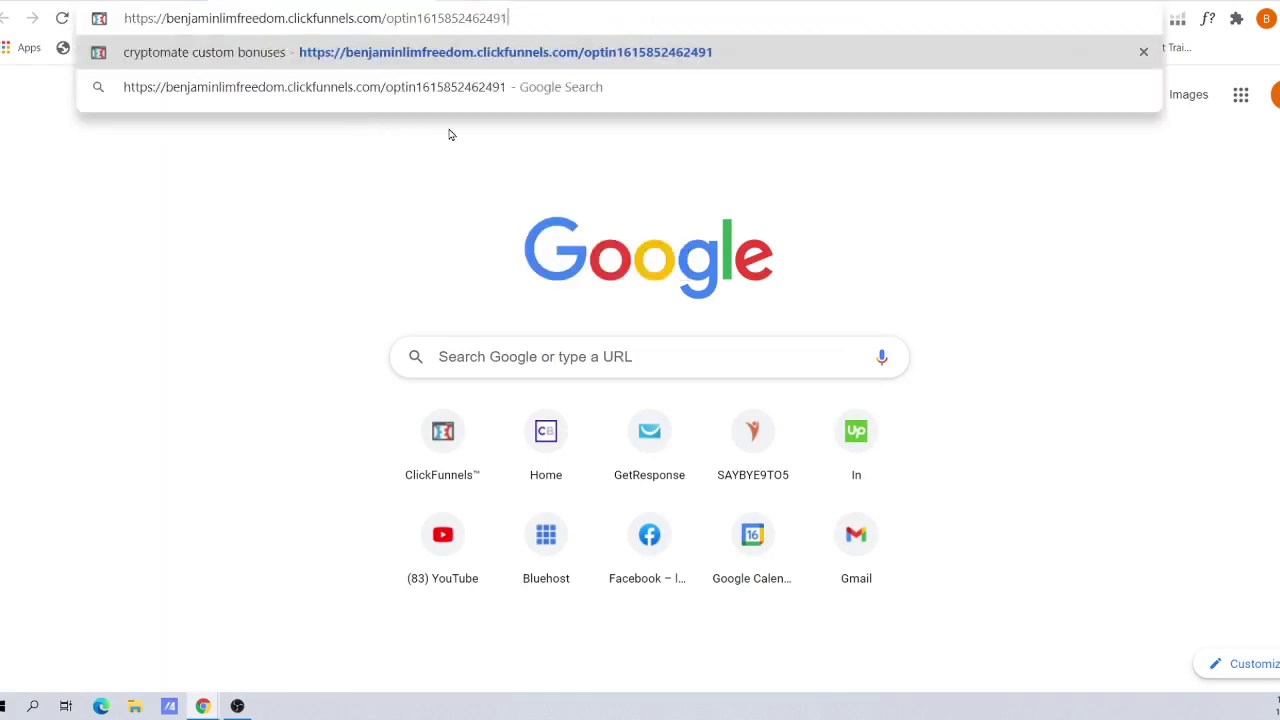
key("Return")
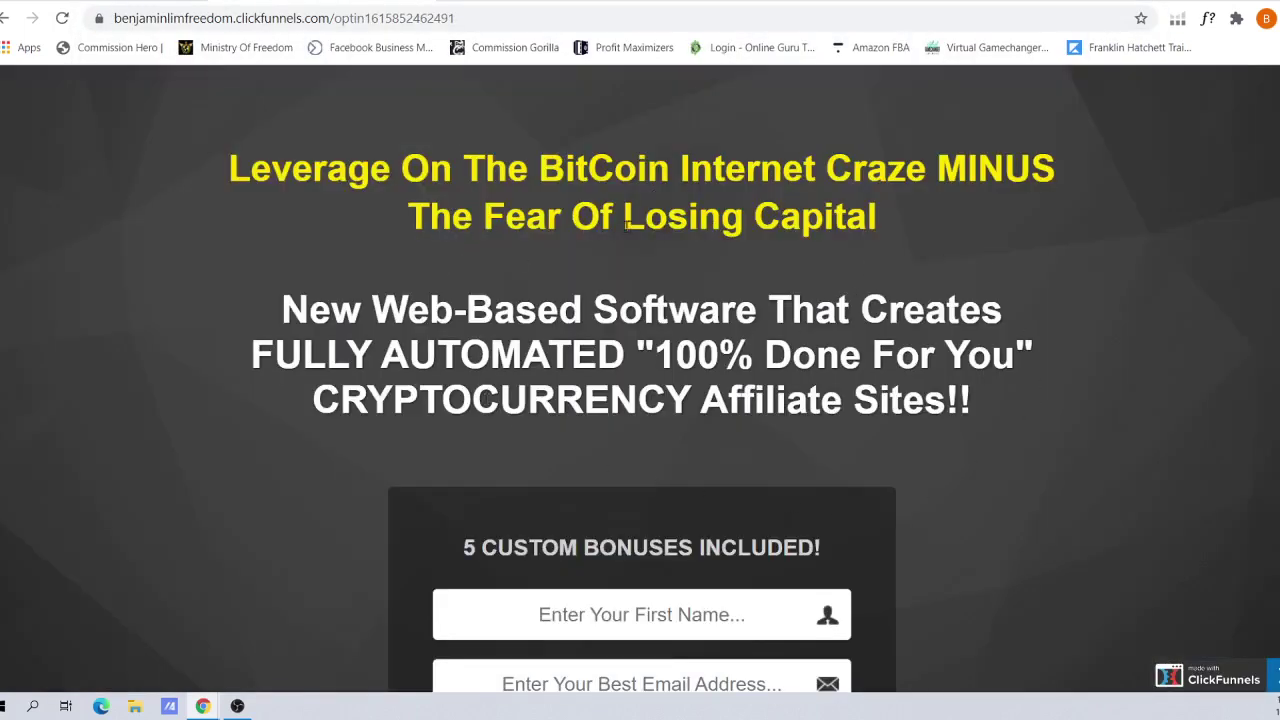
scroll(1117, 363, "down", 1)
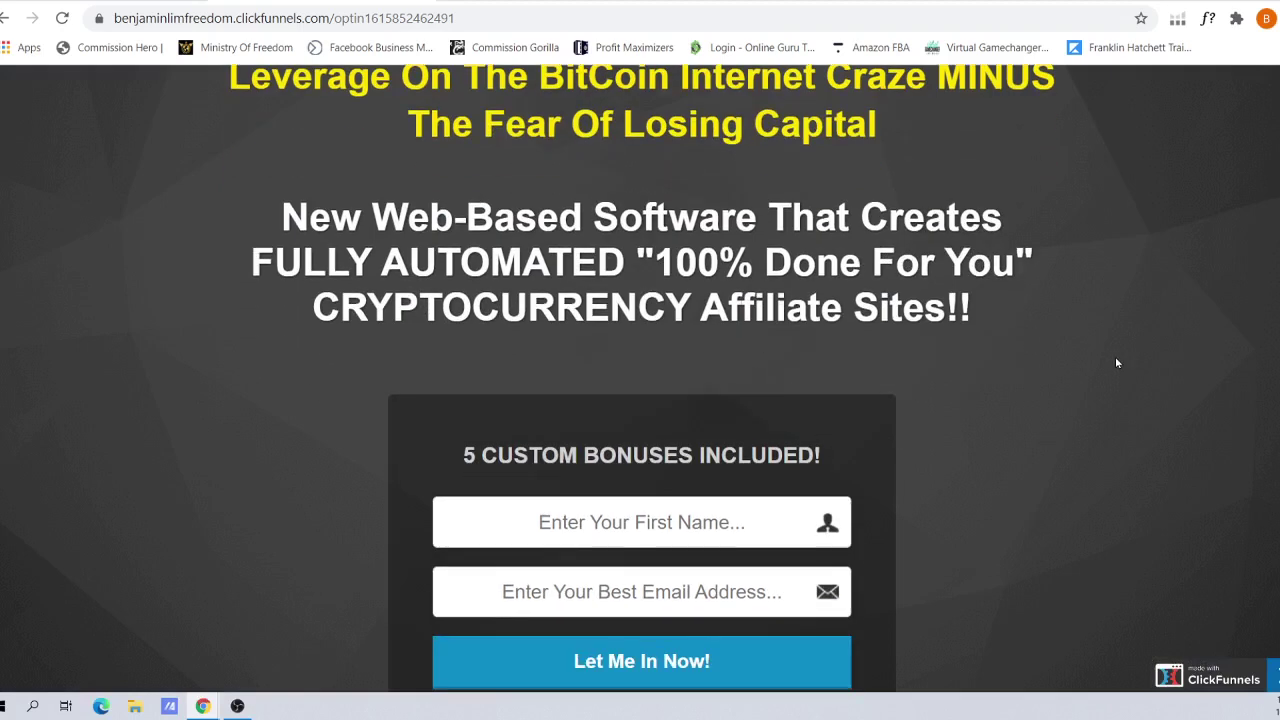
scroll(560, 260, "up", 1)
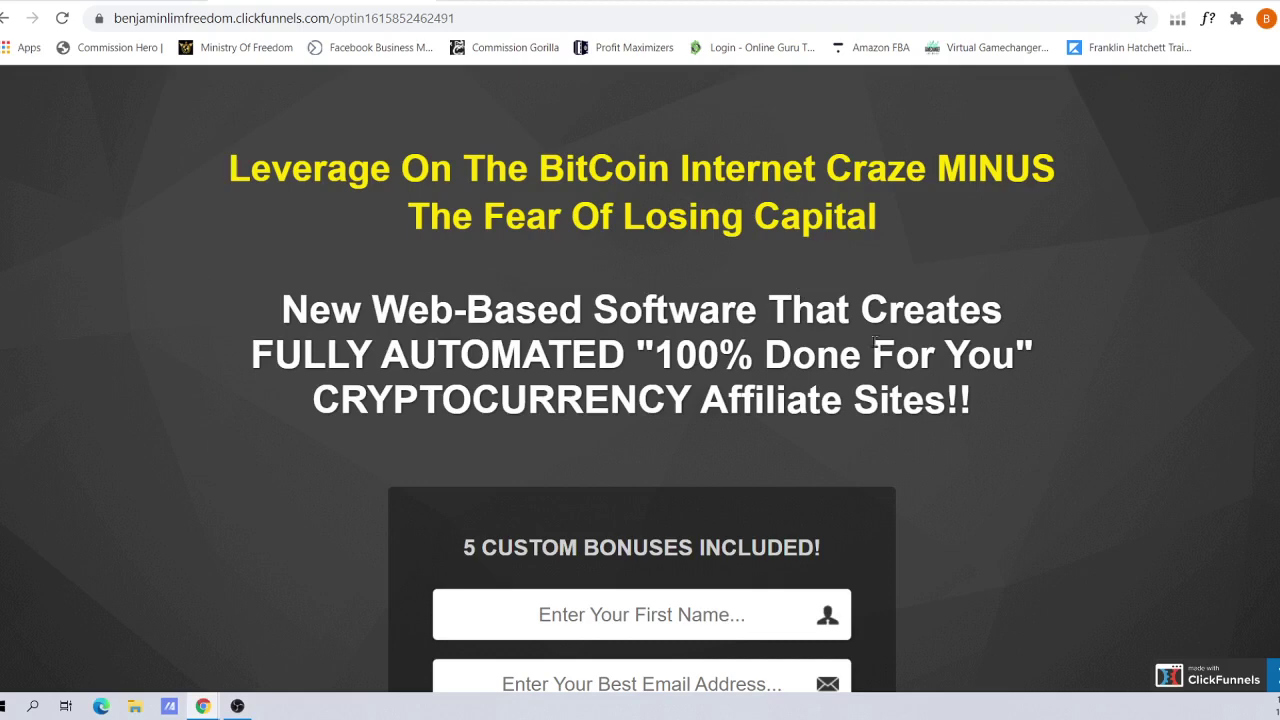
key("ctrl+Tab")
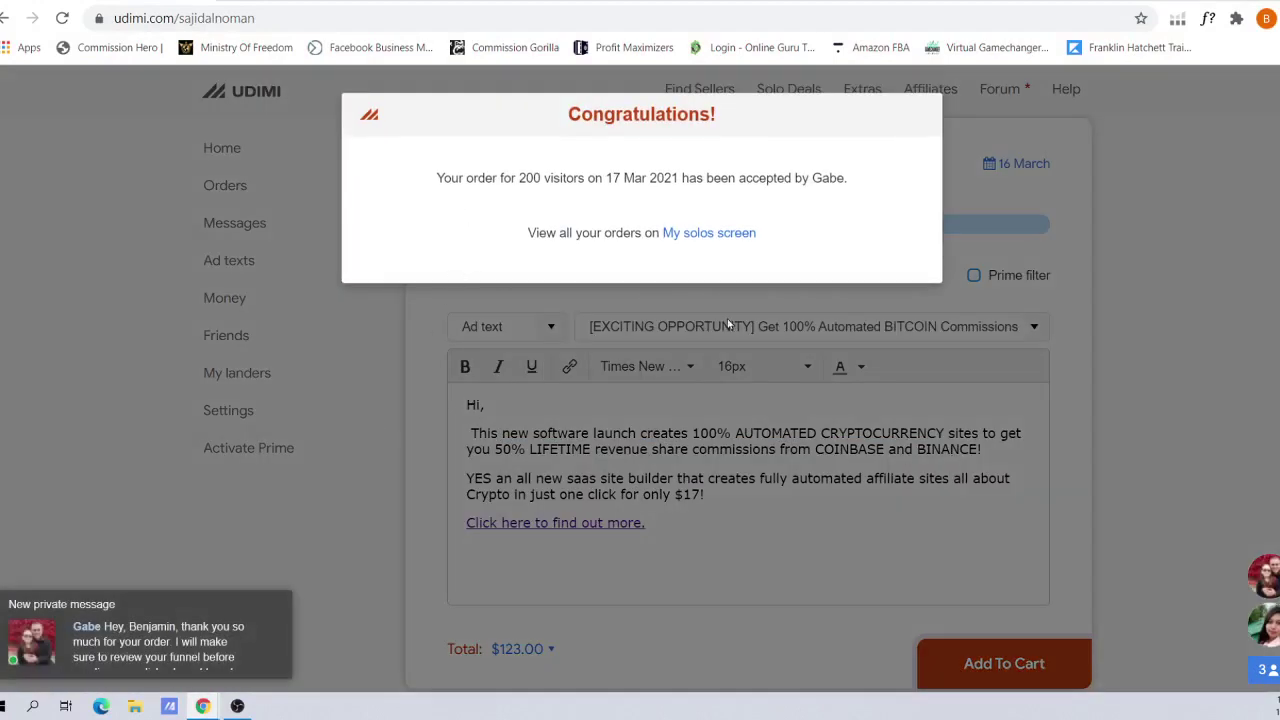
left_click(970, 166)
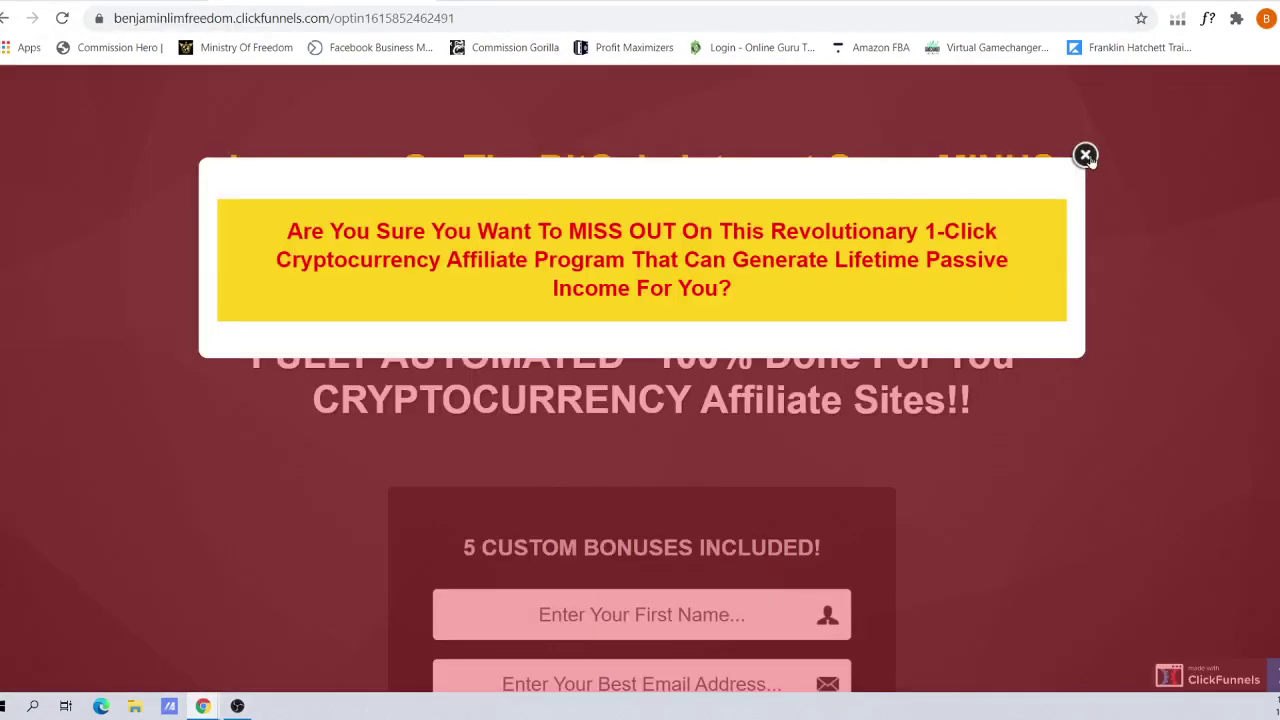
Close the exit popup and compare the 'New Web-Based Software' headline with the Udimi ad text
left_click(1086, 156)
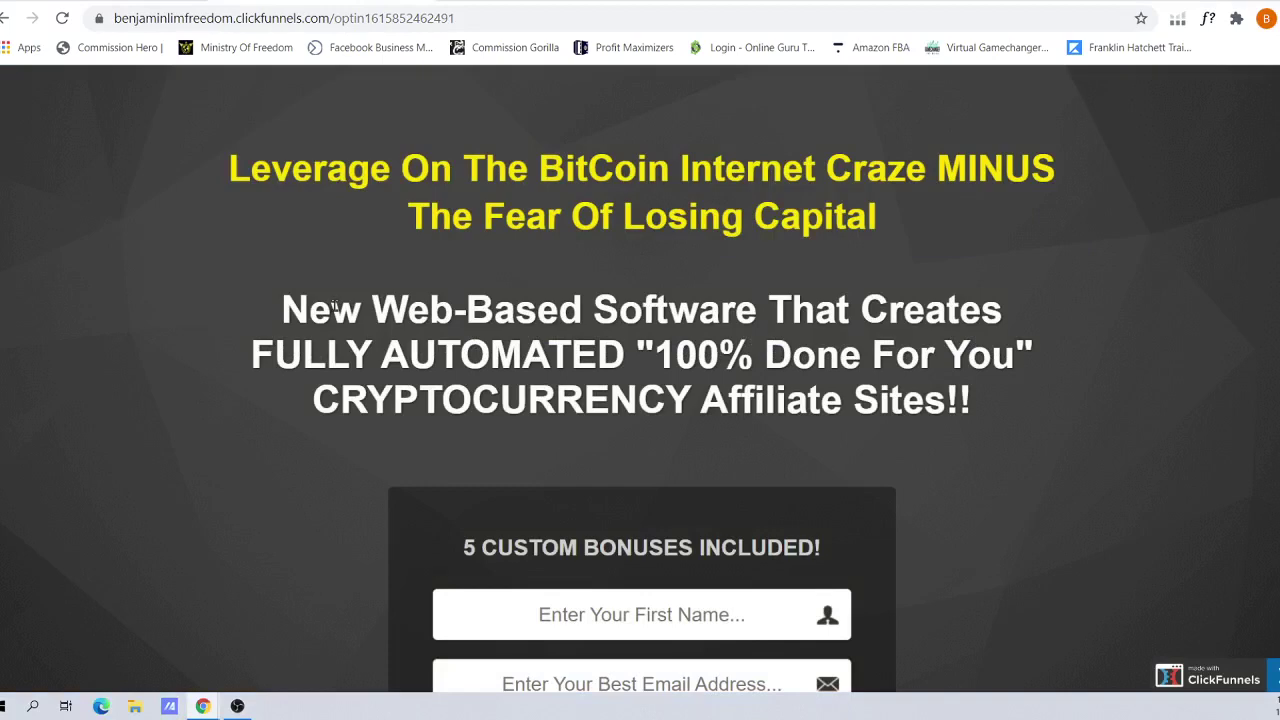
left_click_drag(308, 308, 985, 402)
left_click(985, 402)
left_click(49, 4)
scroll(1029, 343, "down", 3)
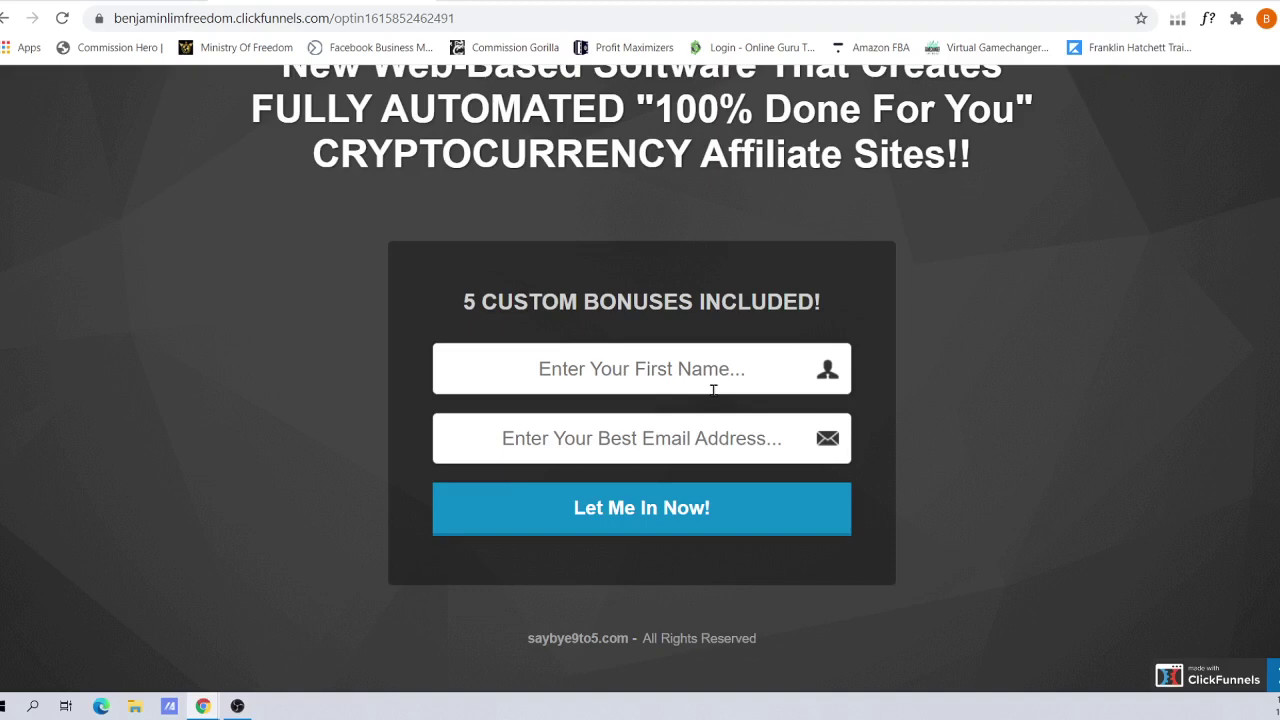
Enter a first name and e-mail address in the opt-in form and submit it with Let Me In Now!
left_click(715, 376)
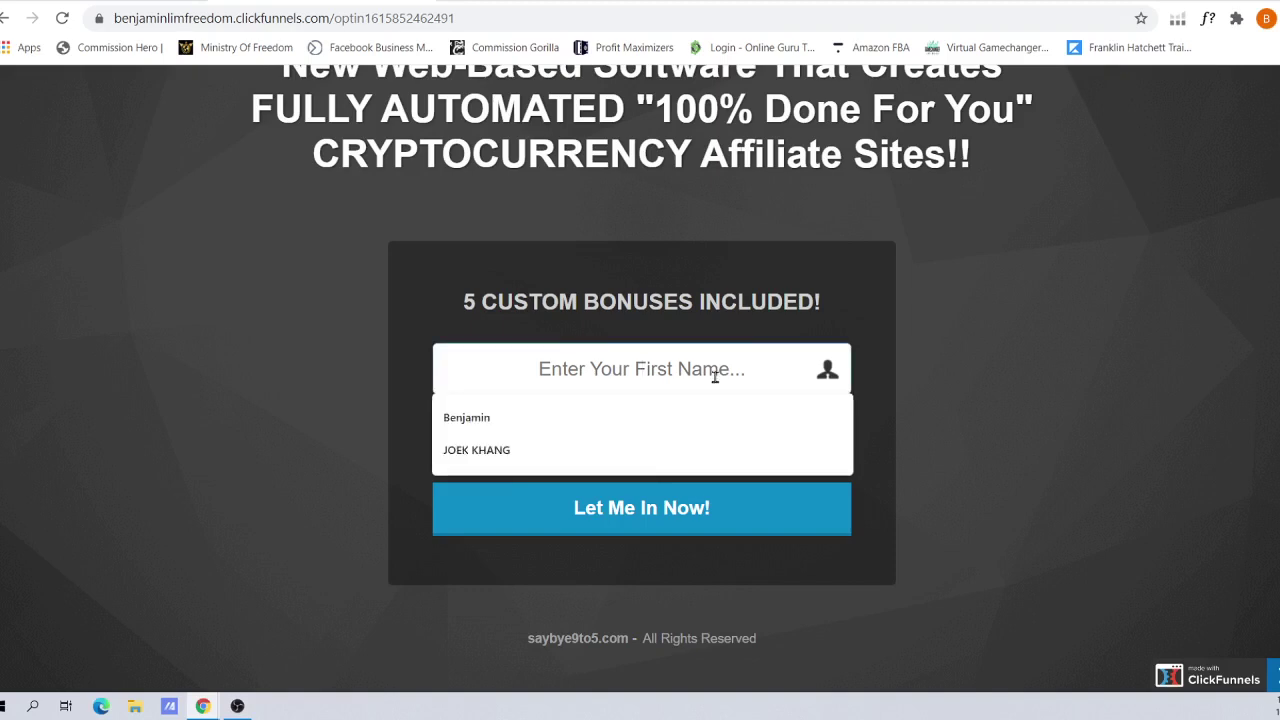
type("Benjamin")
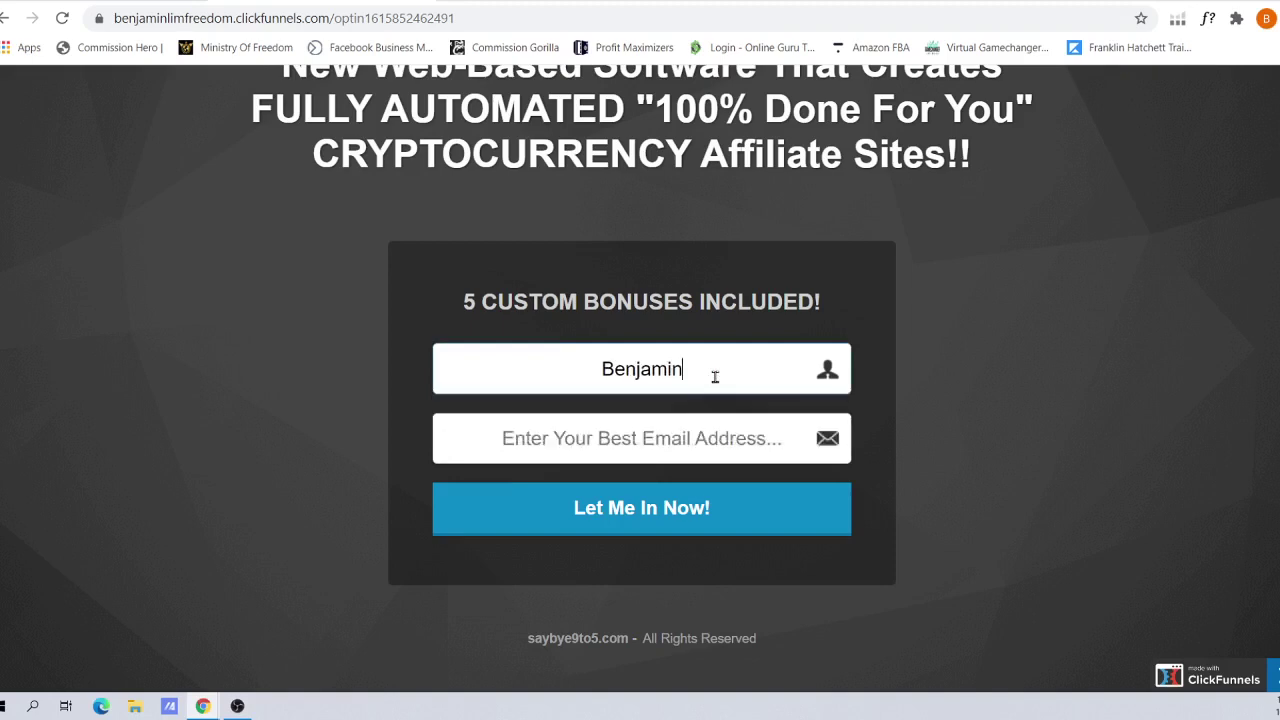
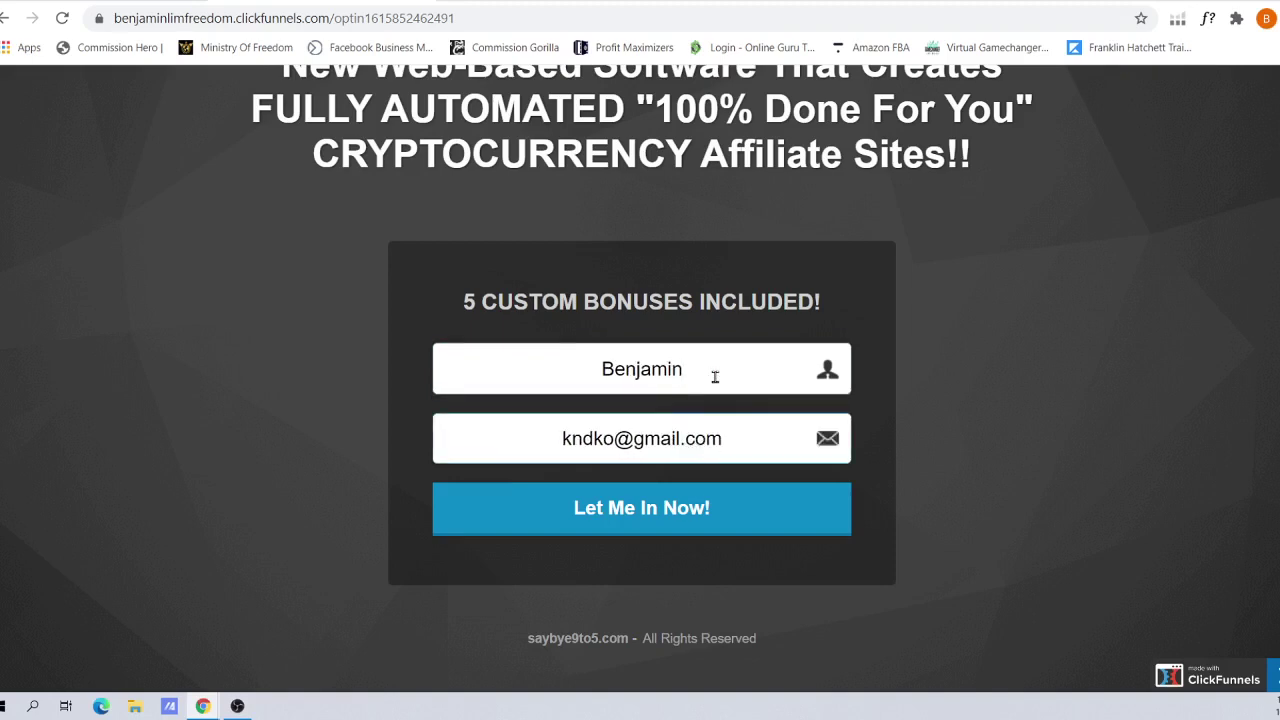
left_click(675, 510)
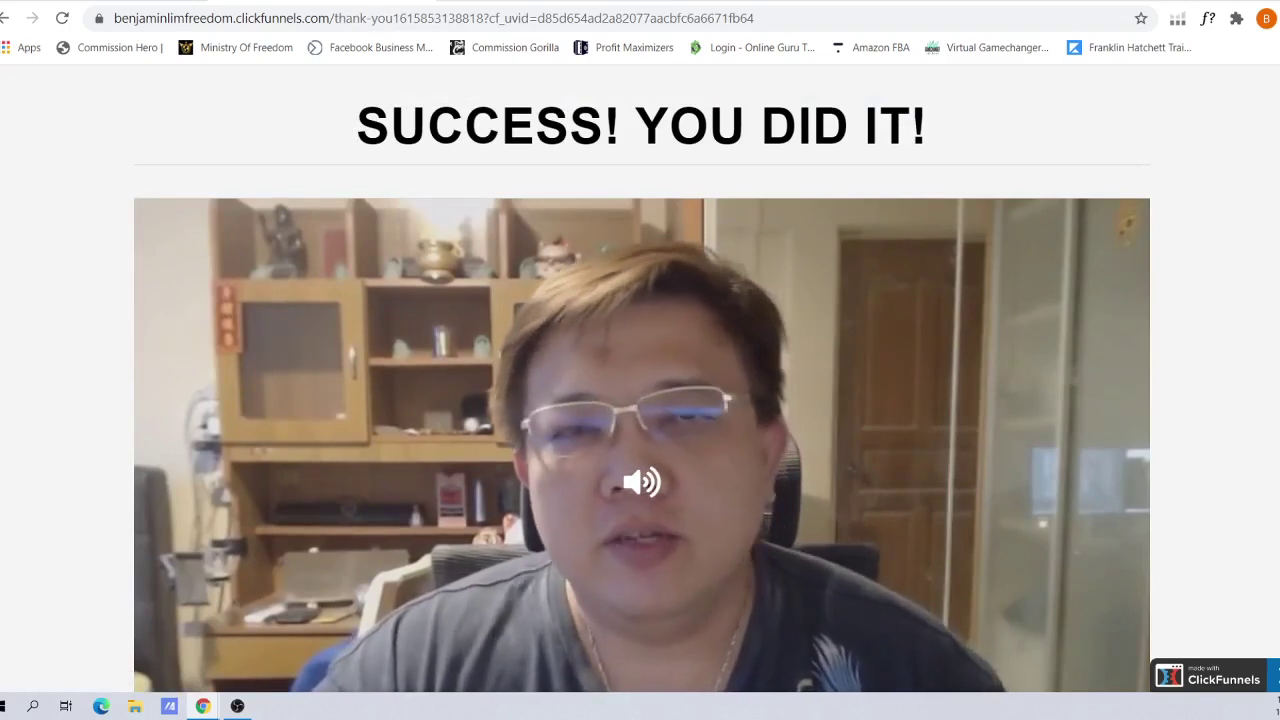
Unmute and play the thank-you page video, pause it, and review the GO TO BONUS PAGE section
scroll(660, 420, "down", 1)
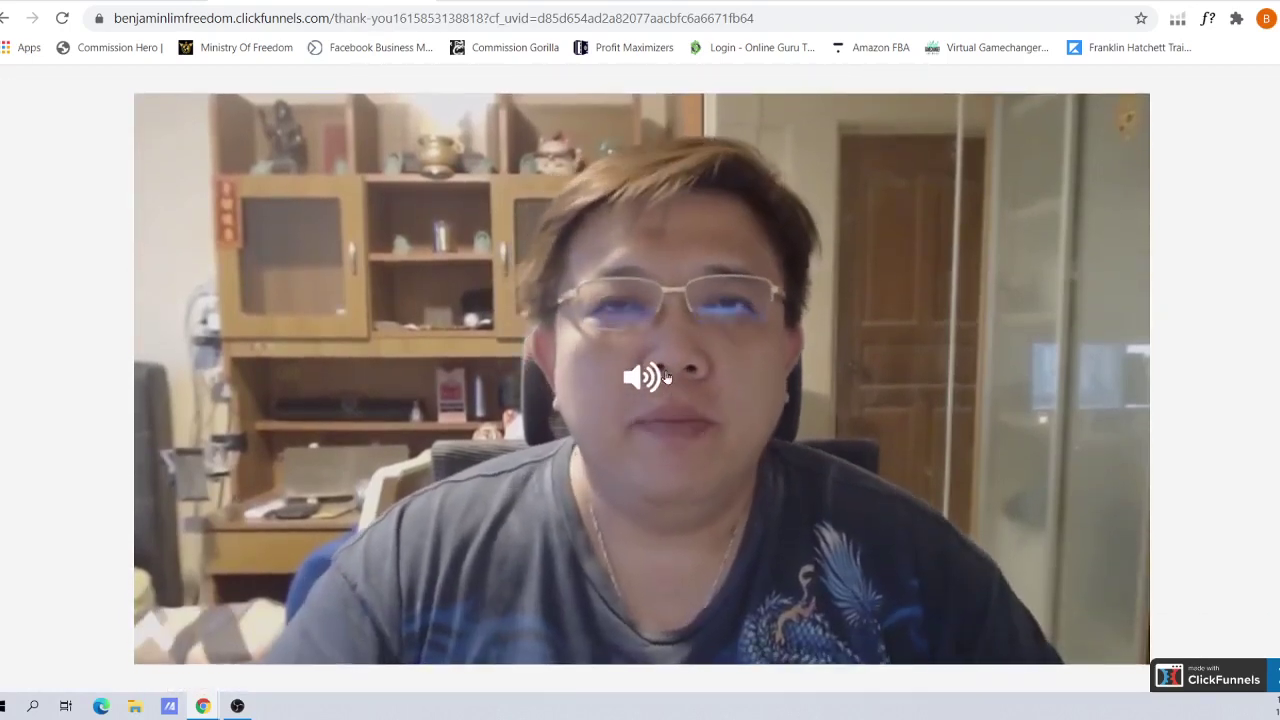
left_click(641, 388)
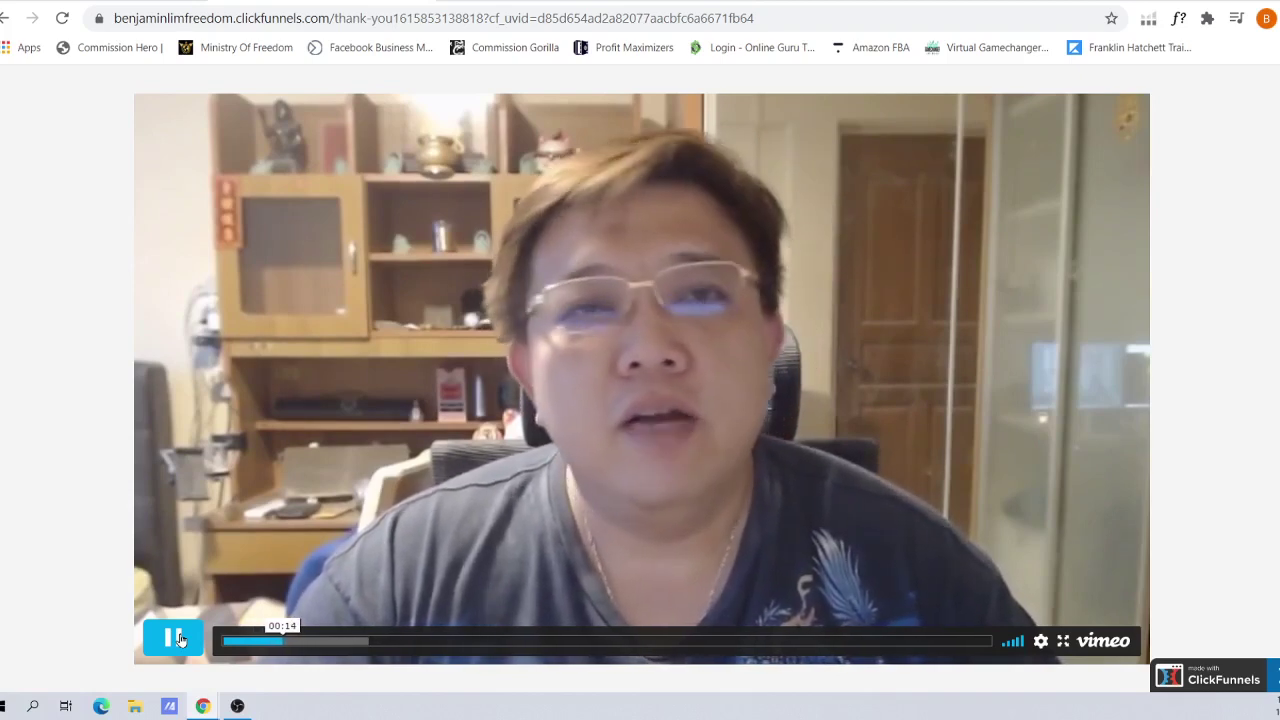
left_click(172, 638)
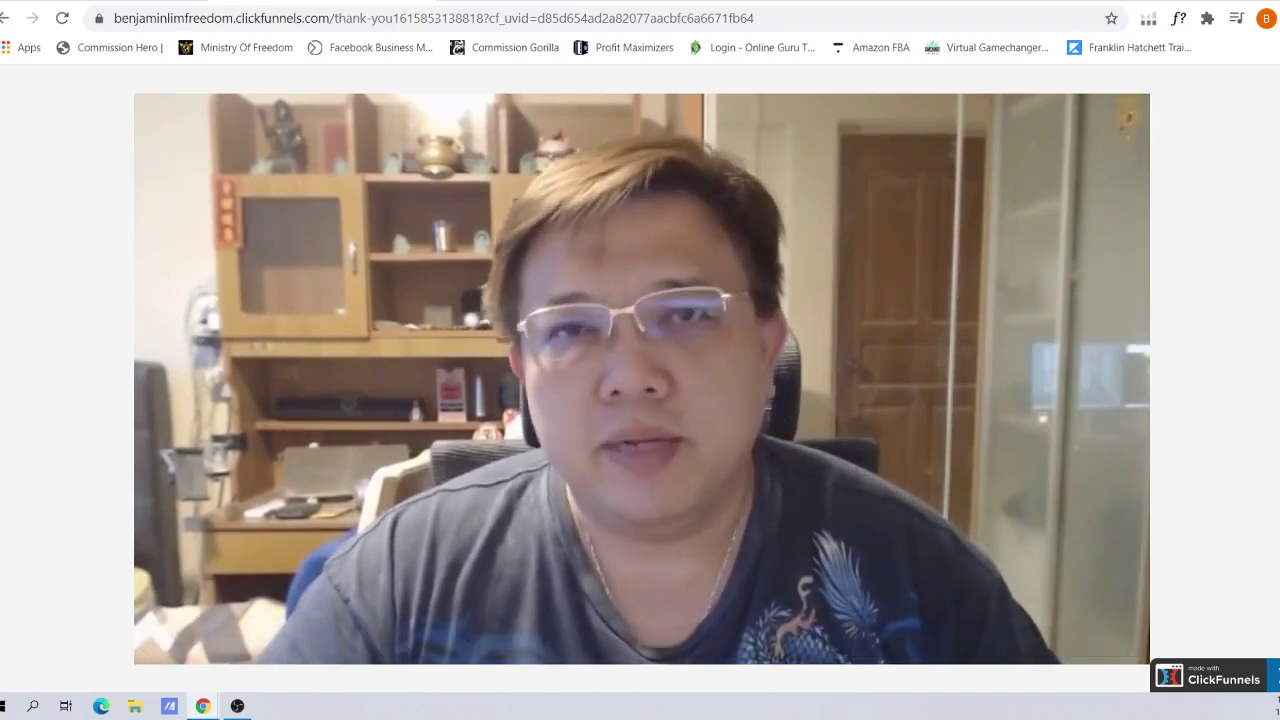
scroll(643, 382, "up", 1)
scroll(642, 380, "down", 3)
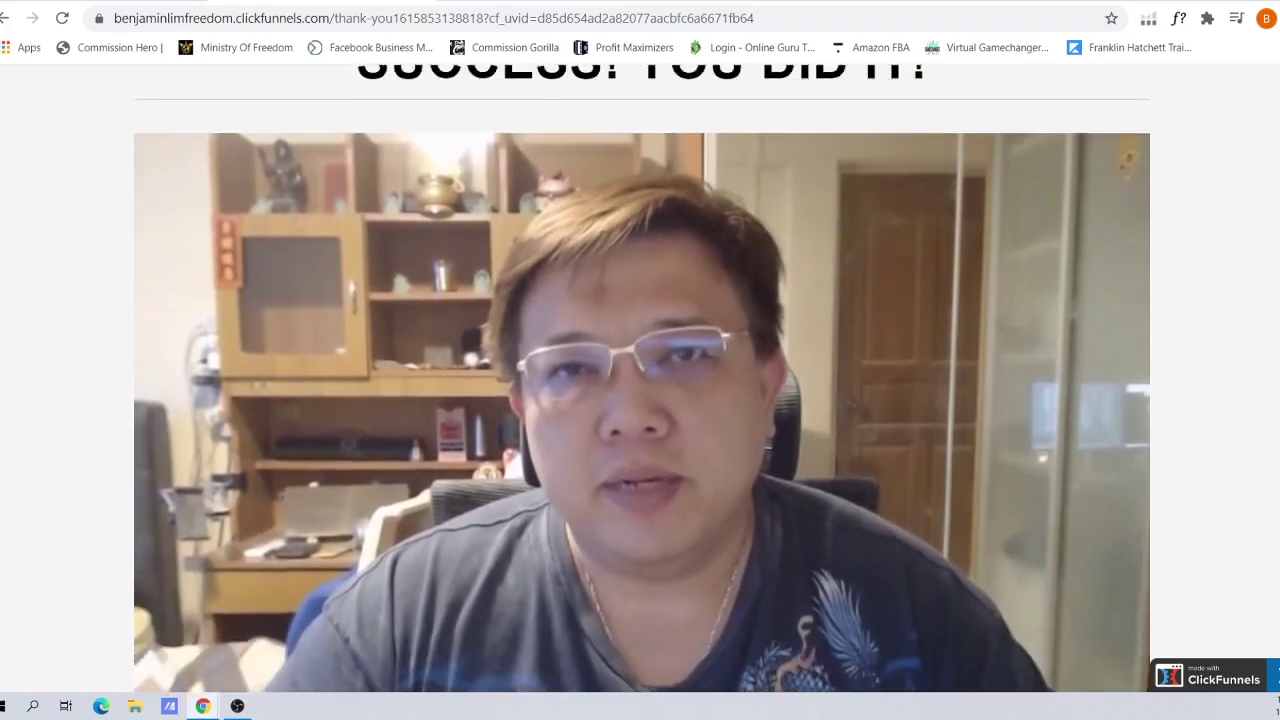
scroll(751, 443, "up", 2)
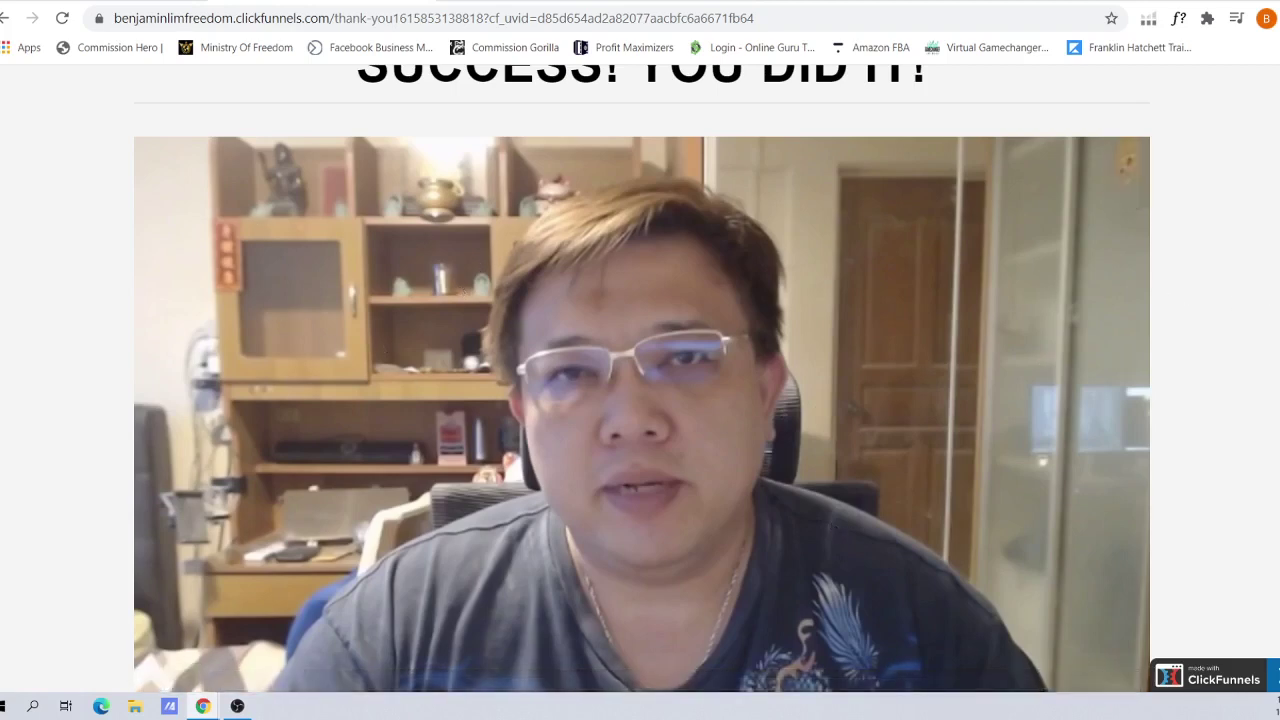
scroll(642, 400, "up", 1)
scroll(642, 400, "down", 3)
scroll(642, 400, "up", 2)
scroll(640, 400, "up", 1)
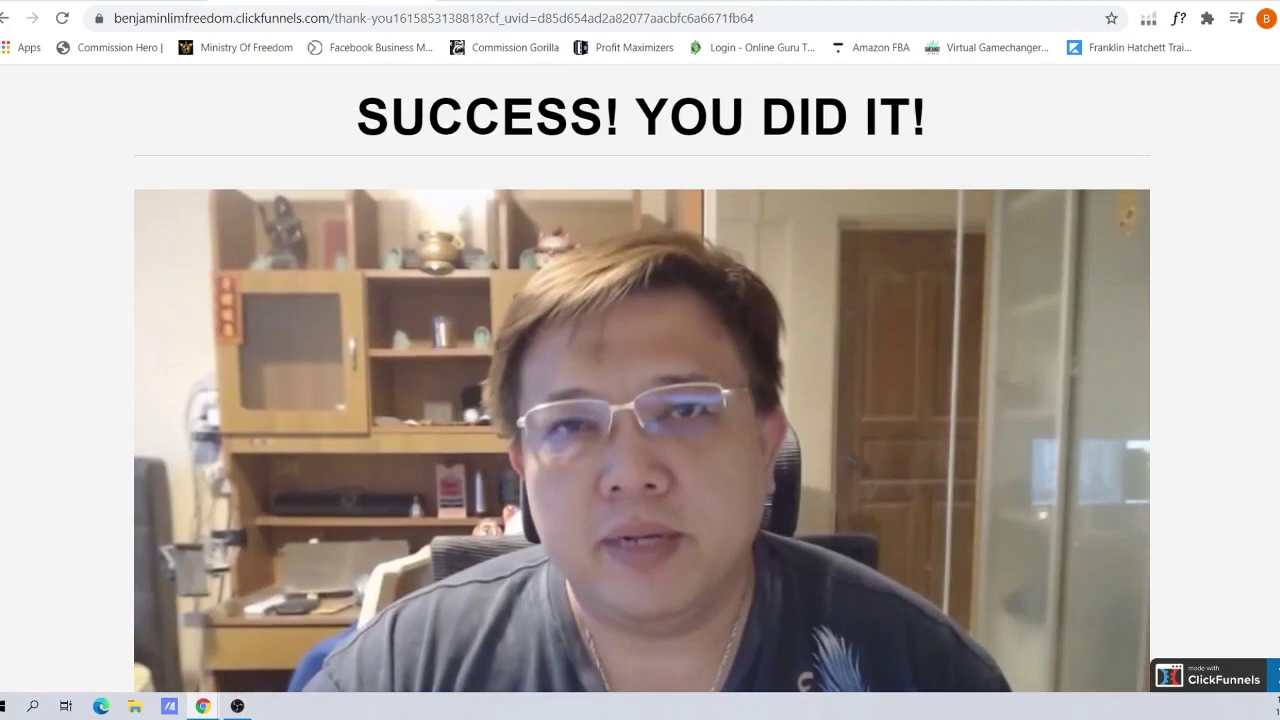
scroll(476, 538, "down", 3)
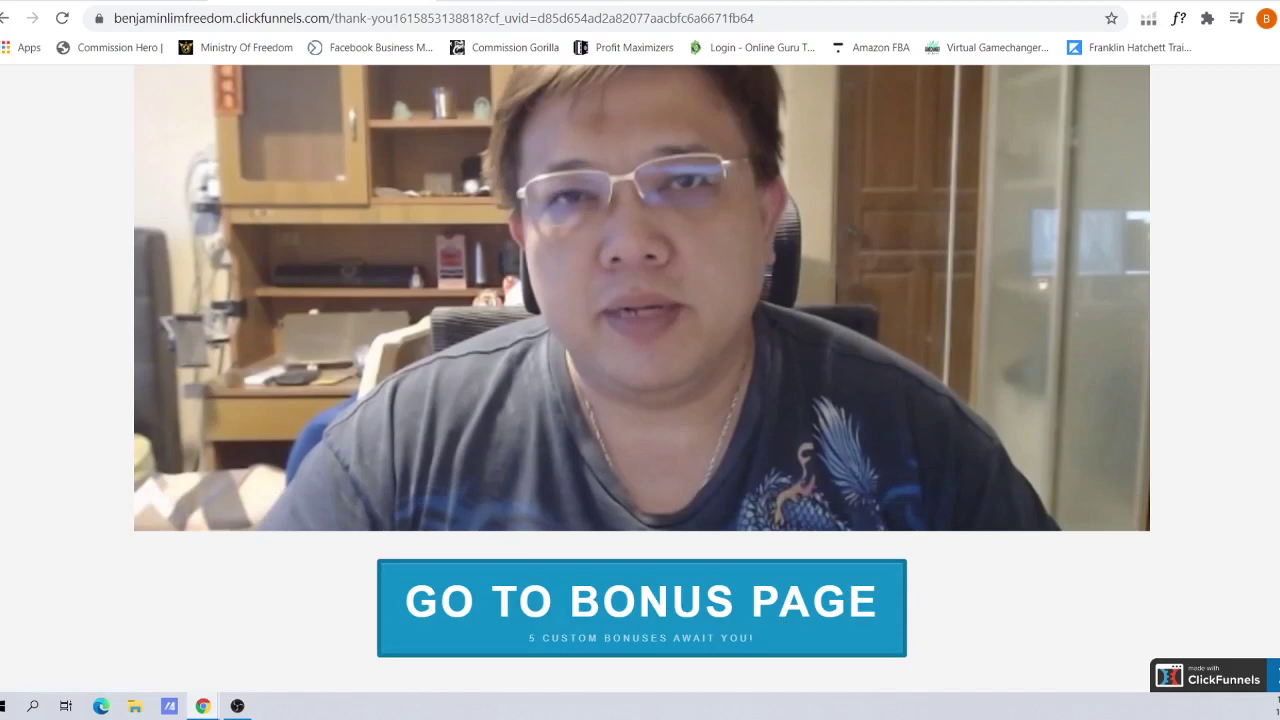
scroll(640, 380, "up", 1)
scroll(640, 380, "down", 1)
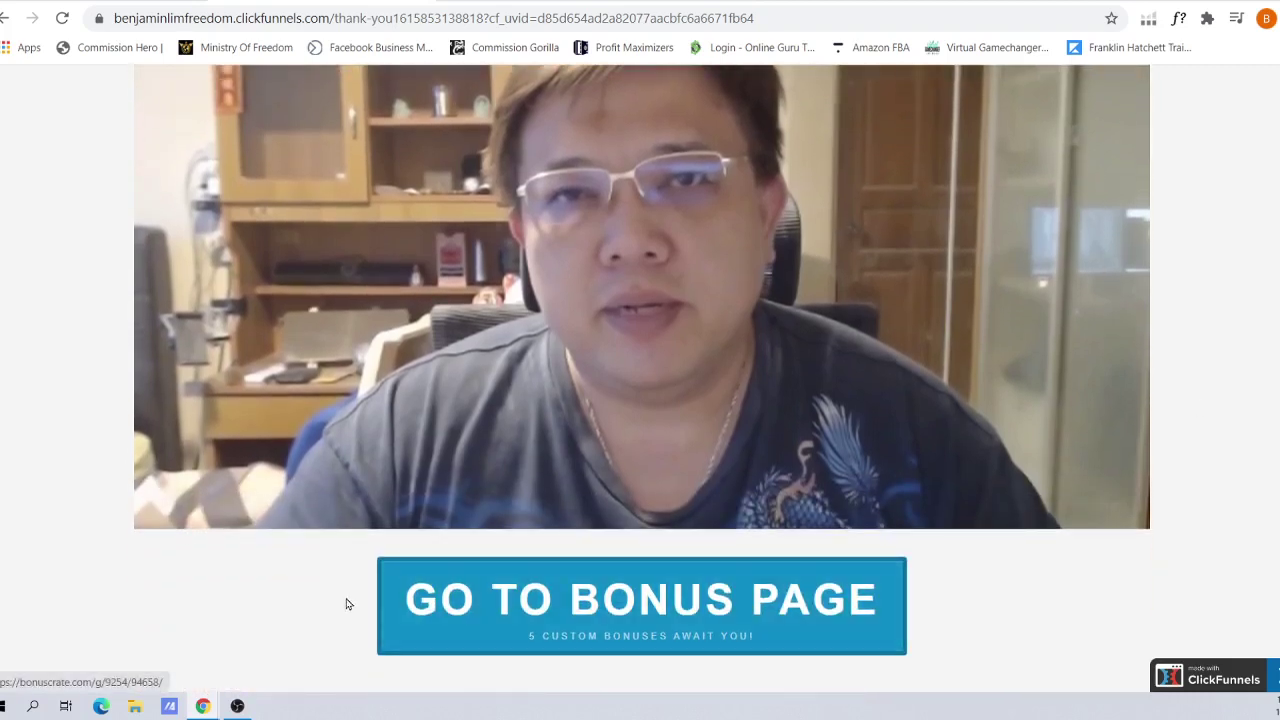
mouse_move(380, 260)
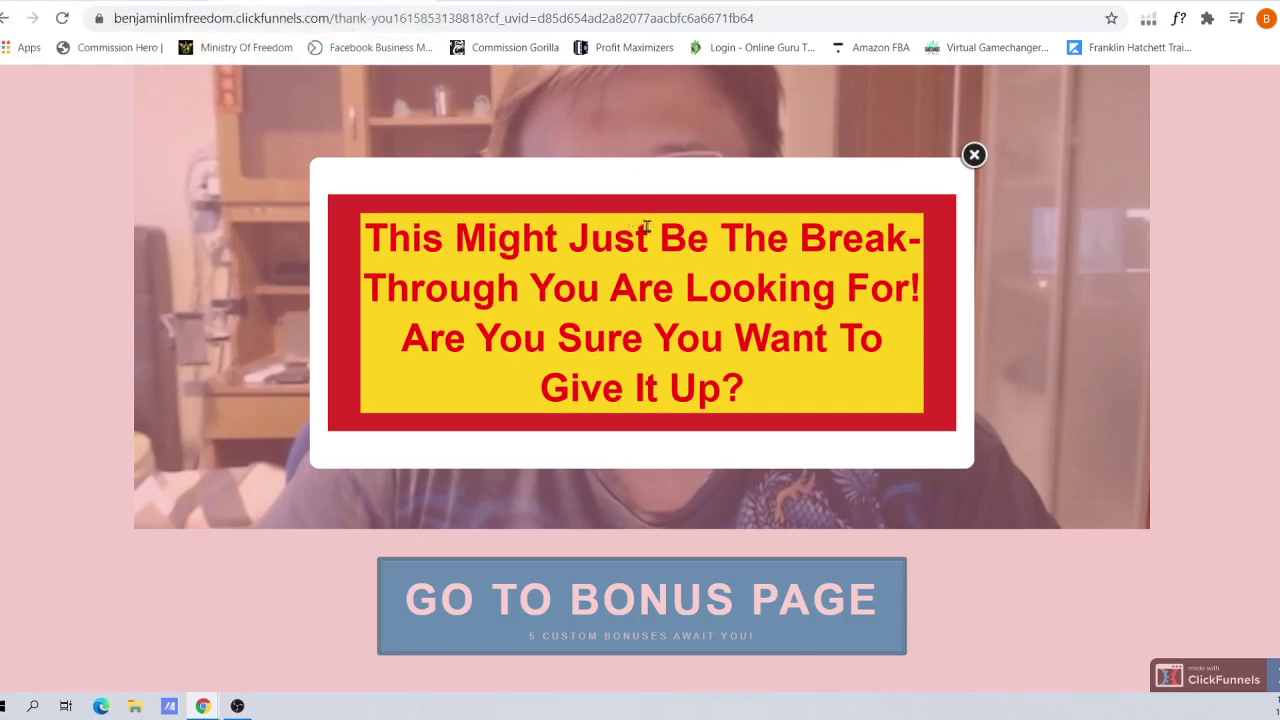
left_click(974, 156)
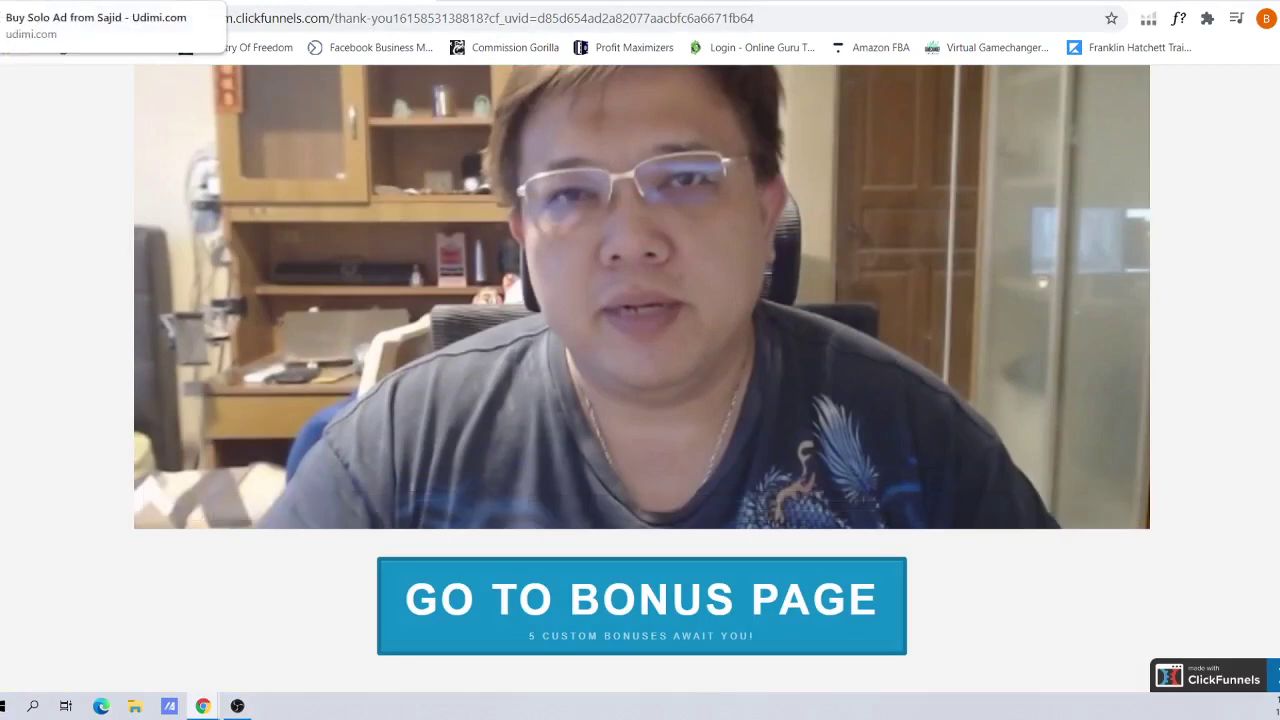
Switch back to the Udimi tab showing the 300-visitor order totalling $123.00
left_click(80, 4)
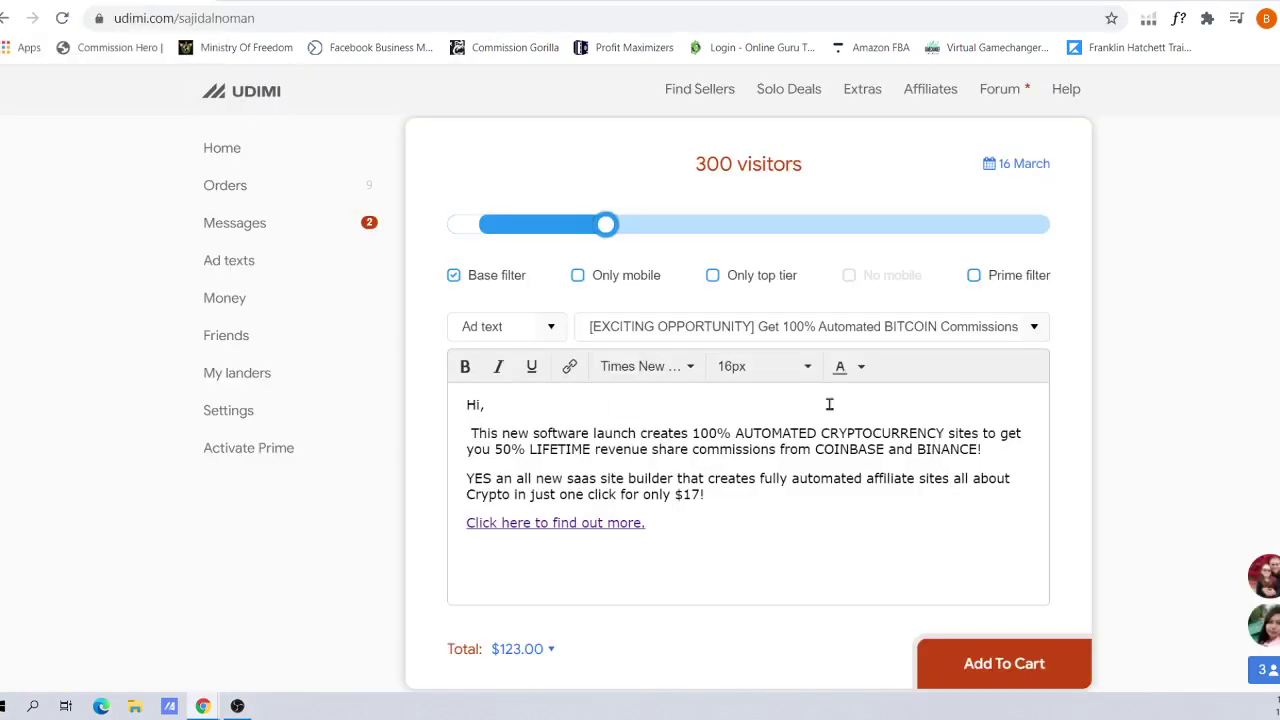